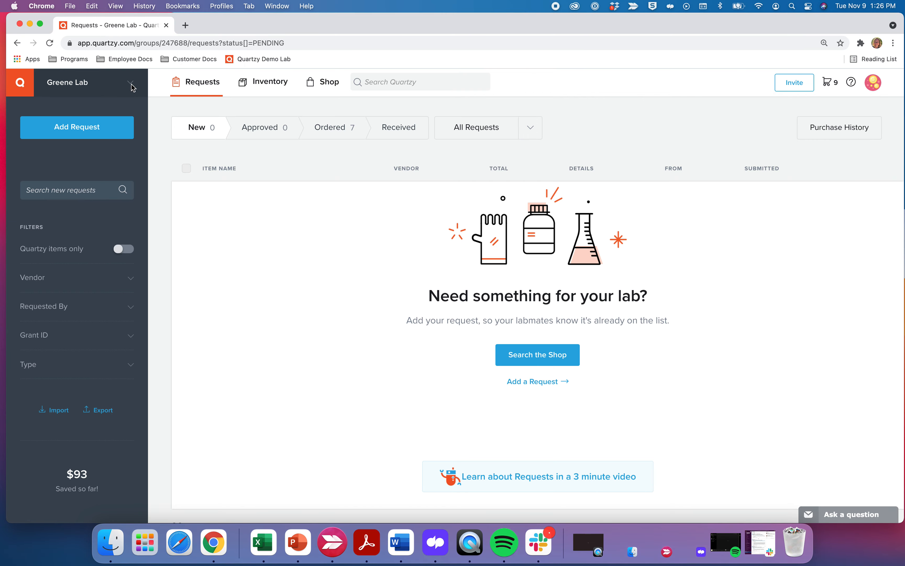
Open the Greene Lab dropdown to list the Quartzy University labs.
{"action": "left_click", "coordinate": [133, 86]}
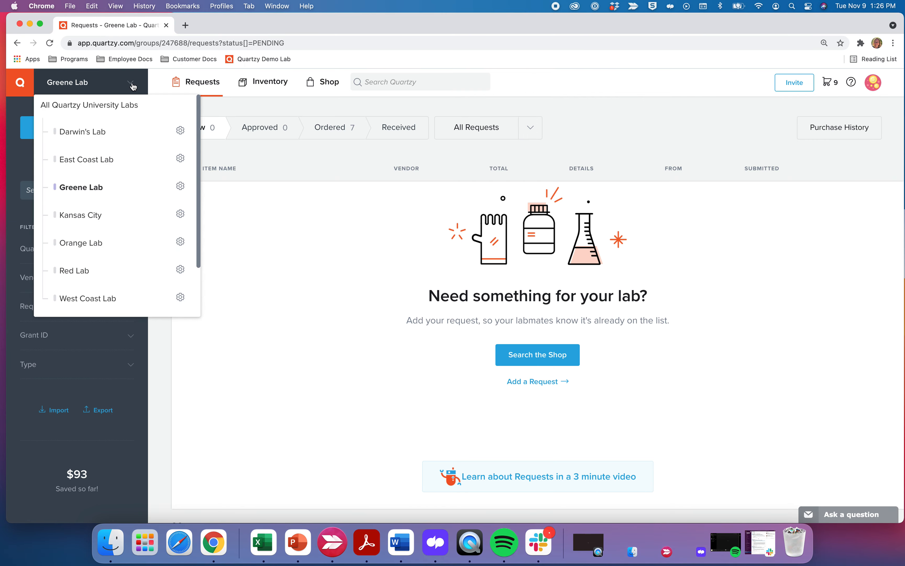
Save Greene Lab's Lab Settings unchanged, keeping Credit Card as the preferred payment method.
{"action": "left_click", "coordinate": [180, 190]}
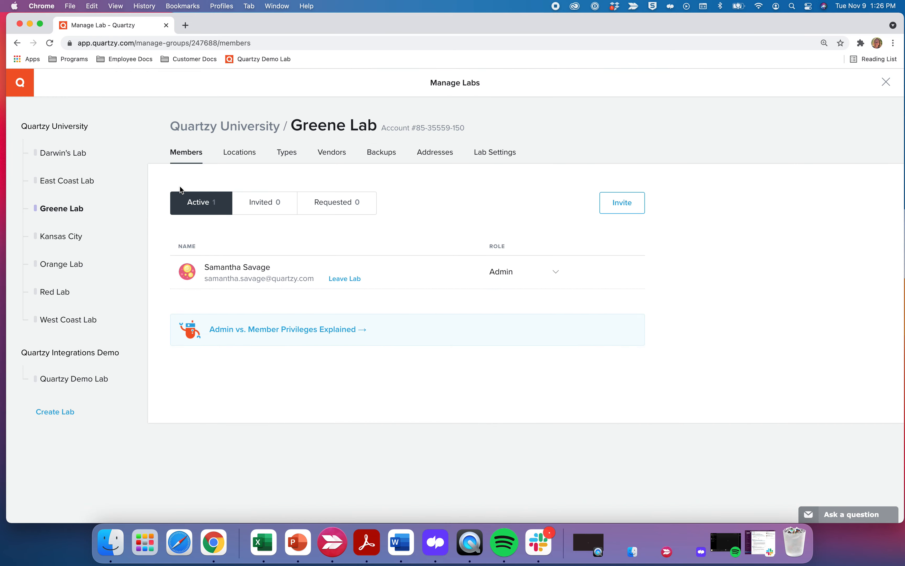
{"action": "left_click", "coordinate": [492, 153]}
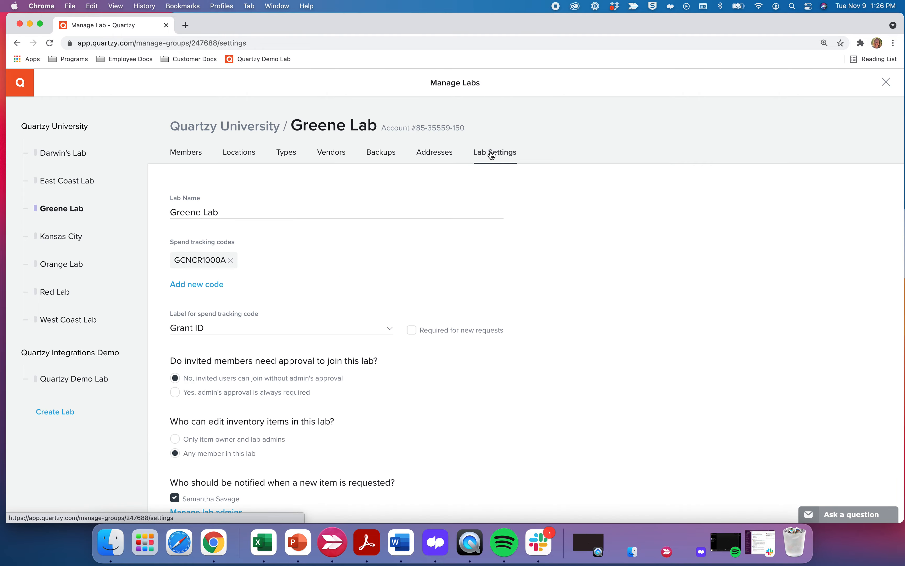
{"action": "scroll", "coordinate": [309, 276], "scroll_direction": "down", "scroll_amount": 10}
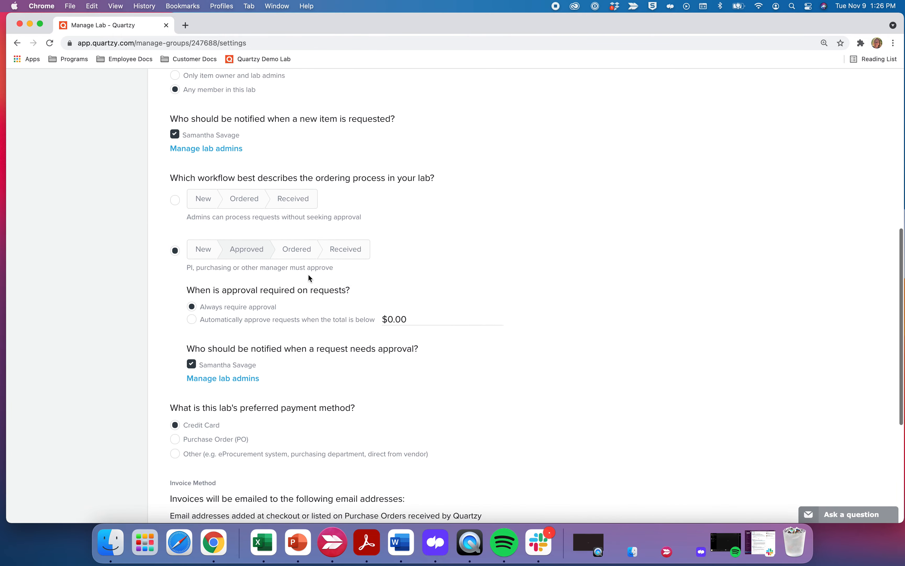
{"action": "scroll", "coordinate": [309, 278], "scroll_direction": "down", "scroll_amount": 3}
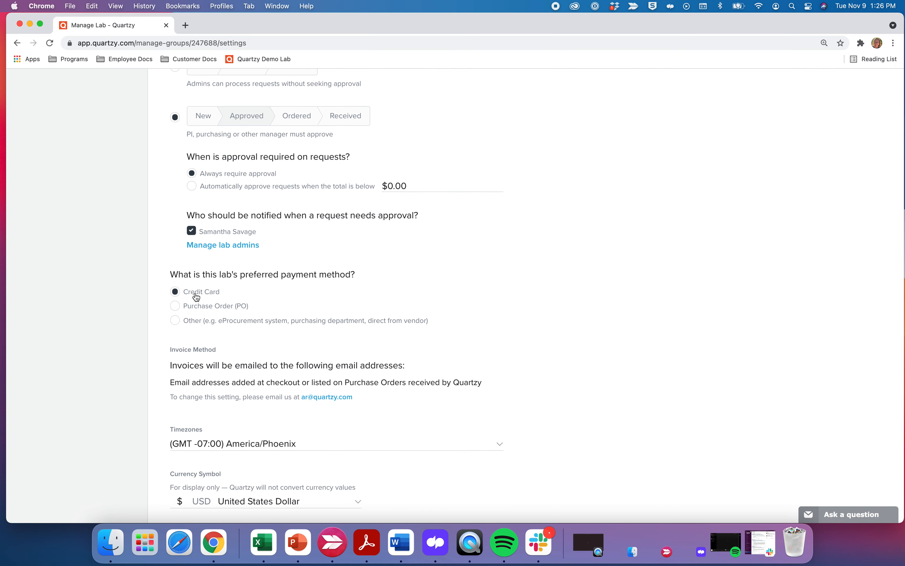
{"action": "scroll", "coordinate": [188, 296], "scroll_direction": "down", "scroll_amount": 3}
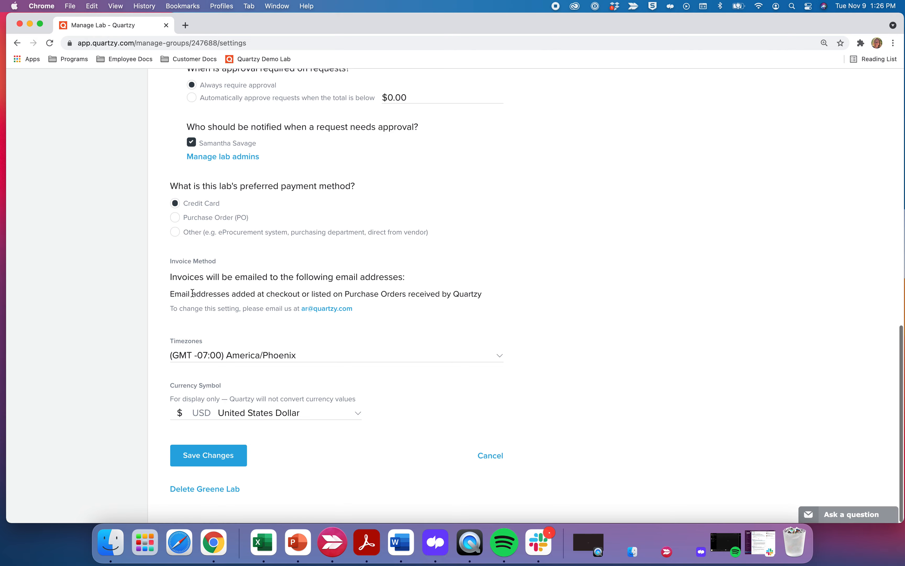
{"action": "left_click", "coordinate": [191, 457]}
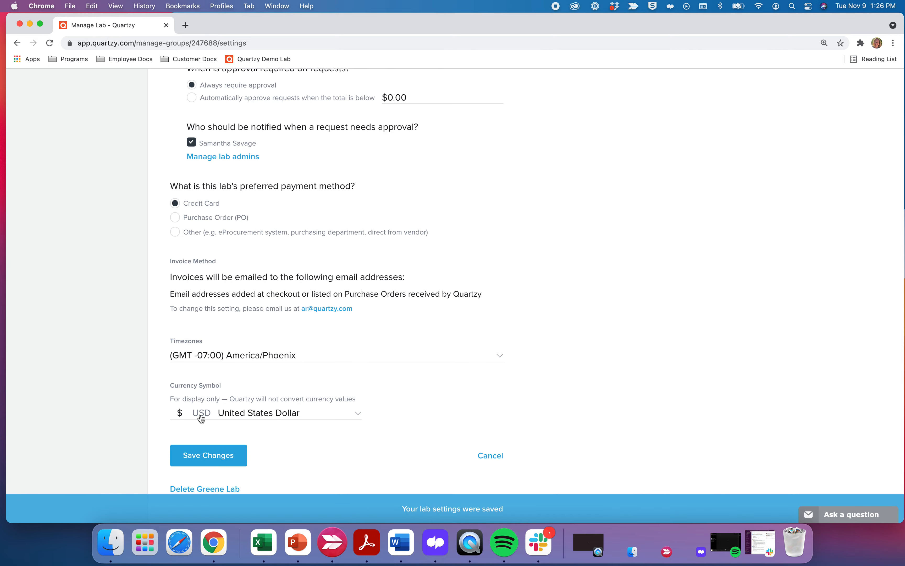
{"action": "scroll", "coordinate": [191, 389], "scroll_direction": "up", "scroll_amount": 4}
{"action": "scroll", "coordinate": [191, 390], "scroll_direction": "up", "scroll_amount": 15}
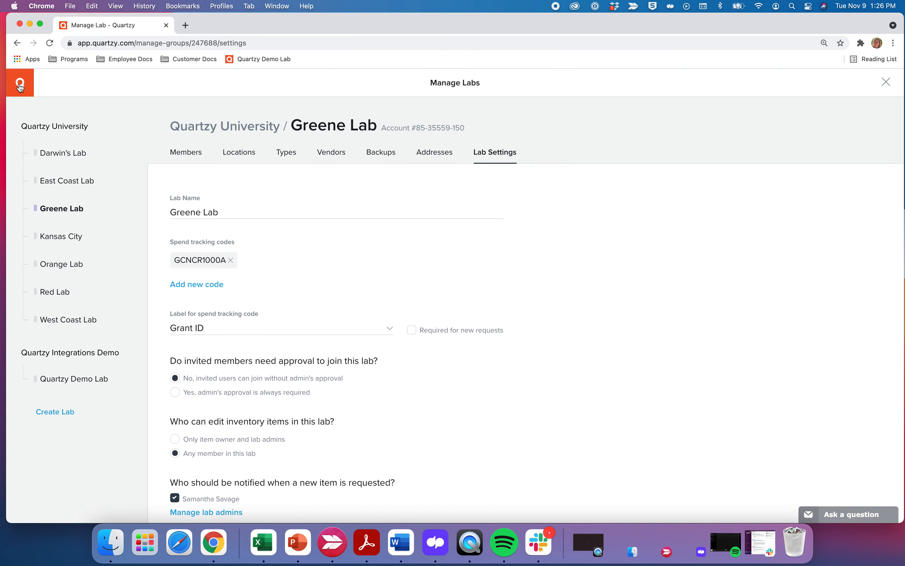
Return to Greene Lab's Requests page and start a new request.
{"action": "left_click", "coordinate": [21, 87]}
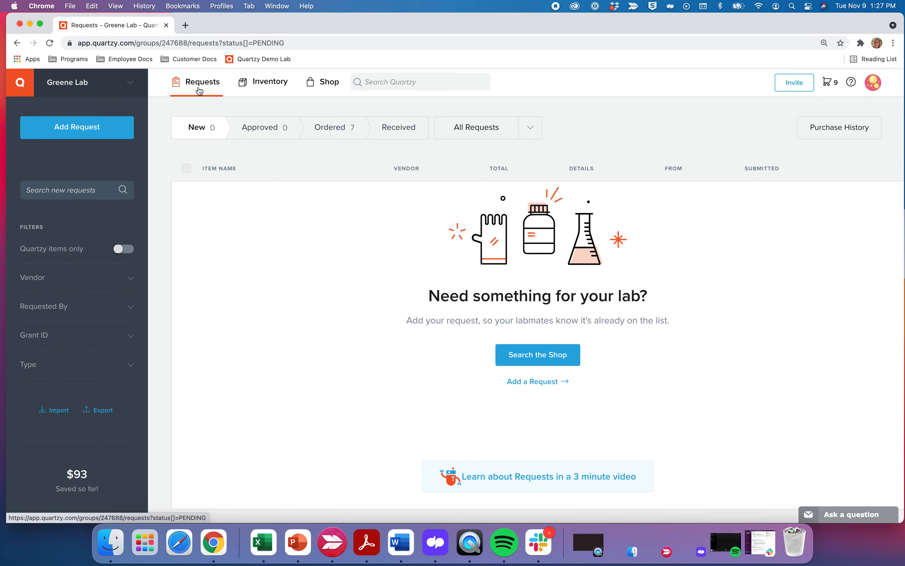
{"action": "left_click", "coordinate": [86, 131]}
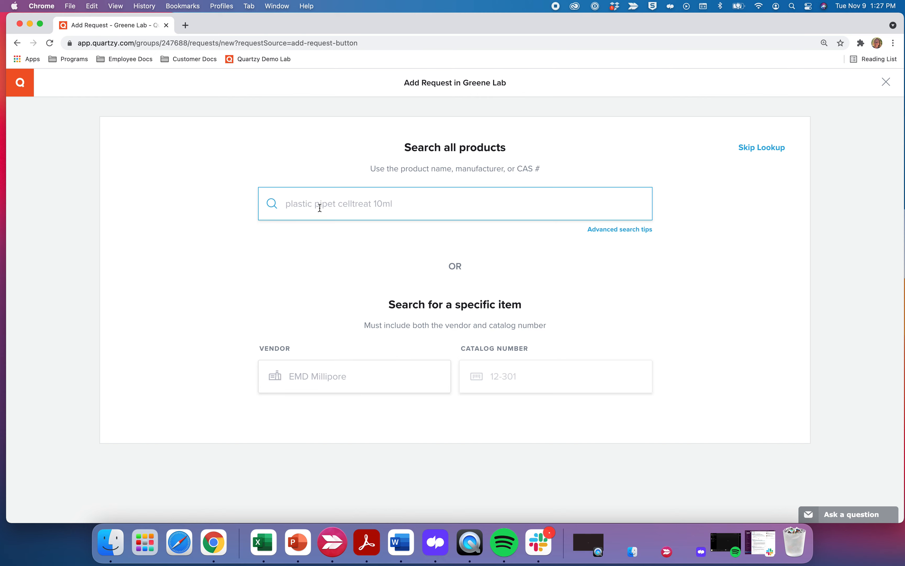
Search all products for RPMI and open the RPMI 1640 media, with L-glutamine result.
{"action": "type", "text": "RPMI"}
{"action": "key", "text": "Return"}
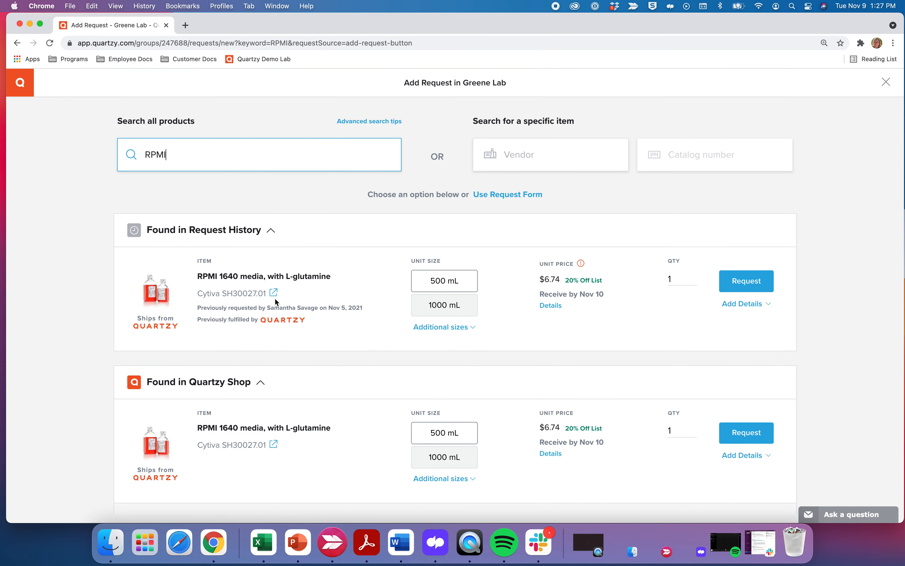
{"action": "scroll", "coordinate": [275, 299], "scroll_direction": "down", "scroll_amount": 3}
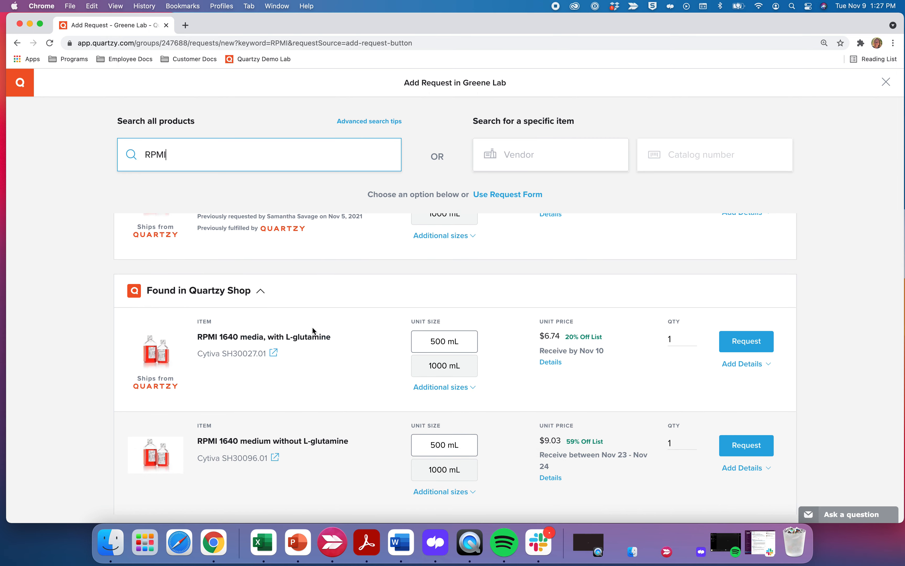
{"action": "scroll", "coordinate": [315, 329], "scroll_direction": "down", "scroll_amount": 1}
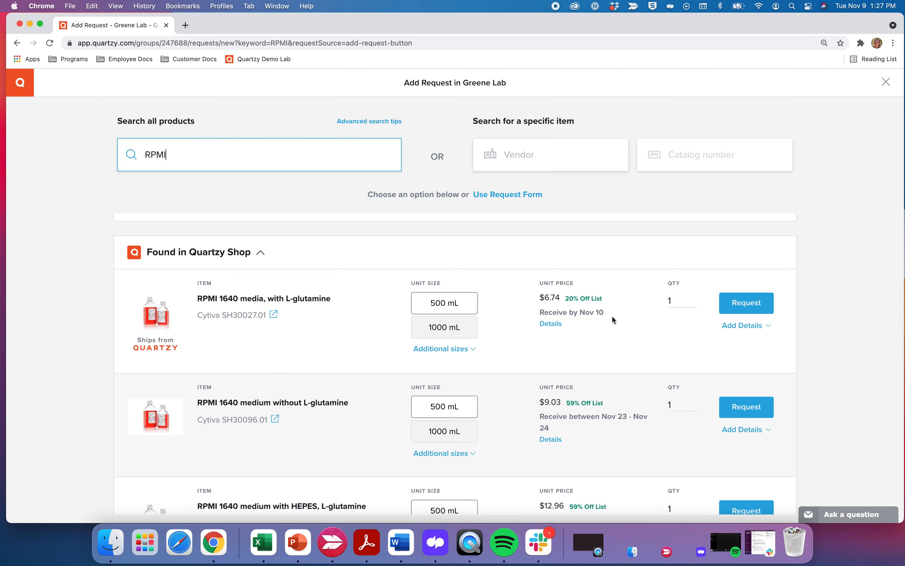
{"action": "mouse_move", "coordinate": [548, 329]}
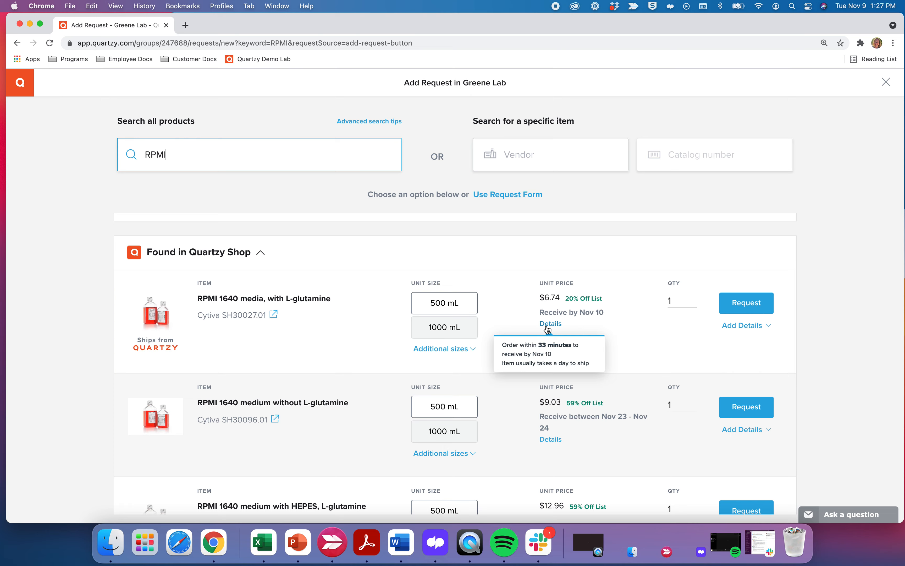
{"action": "left_click", "coordinate": [276, 301]}
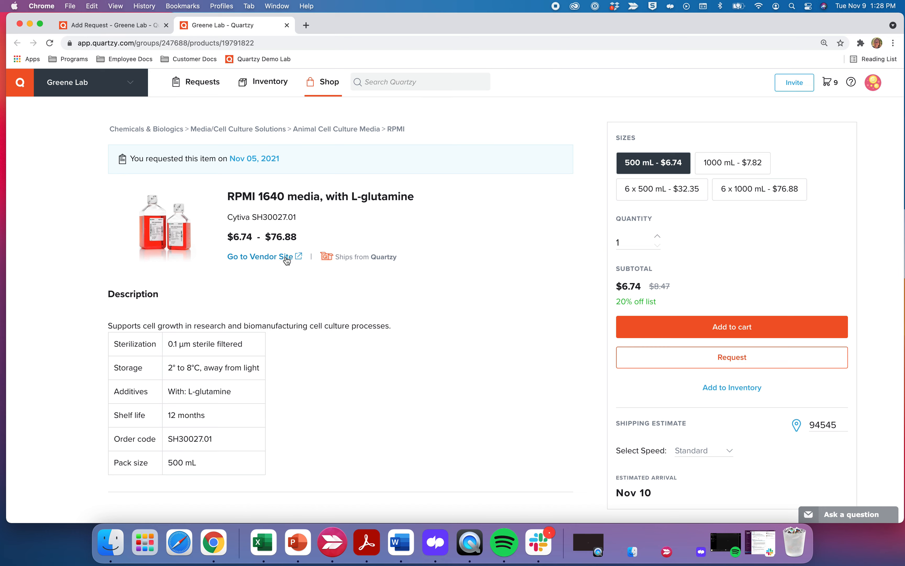
Review the RPMI 1640 product page: prices $6.74–$76.88 and Nov 10 estimated arrival.
{"action": "scroll", "coordinate": [287, 259], "scroll_direction": "down", "scroll_amount": 1}
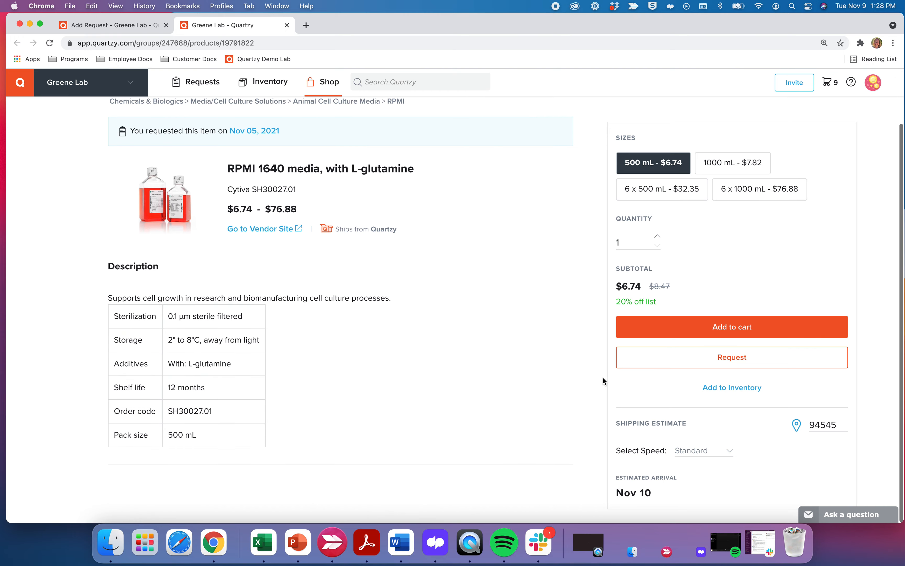
{"action": "scroll", "coordinate": [636, 389], "scroll_direction": "down", "scroll_amount": 3}
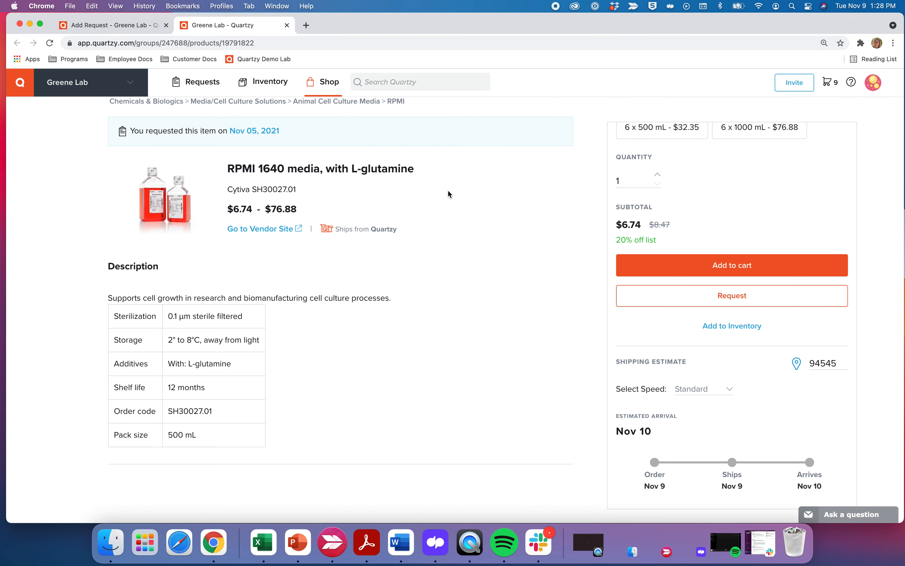
{"action": "scroll", "coordinate": [449, 193], "scroll_direction": "up", "scroll_amount": 2}
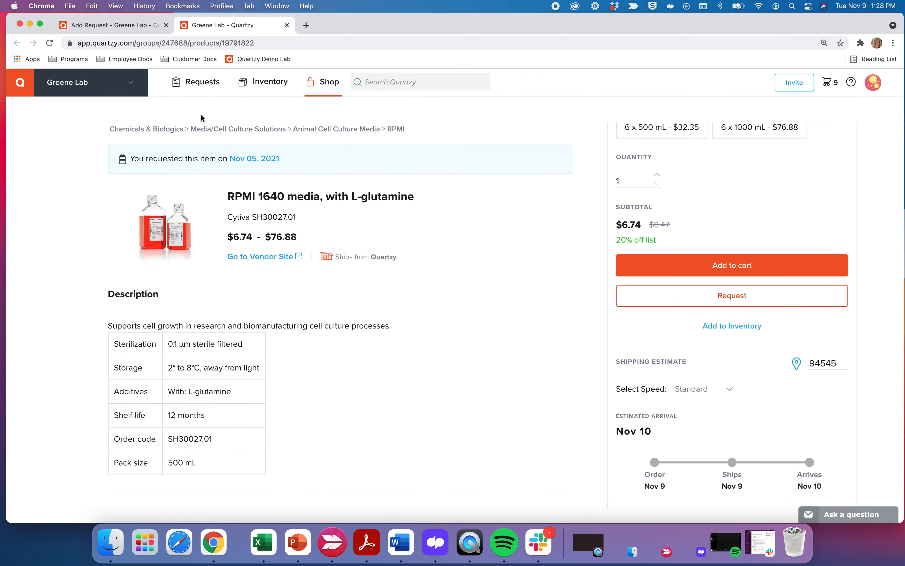
Mark the first RPMI 1640 media, with L-glutamine request urgent for 11/16/2021.
{"action": "left_click", "coordinate": [130, 30]}
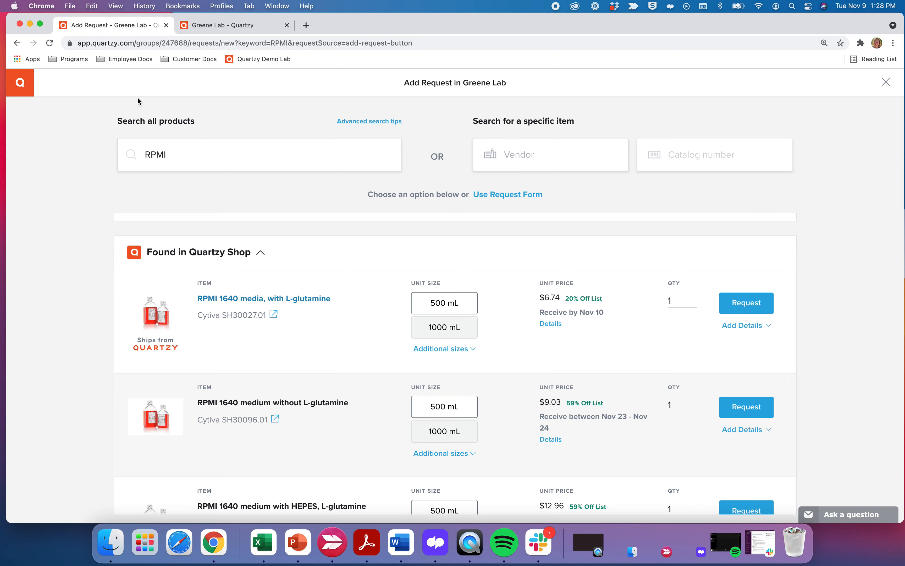
{"action": "scroll", "coordinate": [336, 325], "scroll_direction": "down", "scroll_amount": 1}
{"action": "scroll", "coordinate": [374, 328], "scroll_direction": "down", "scroll_amount": 3}
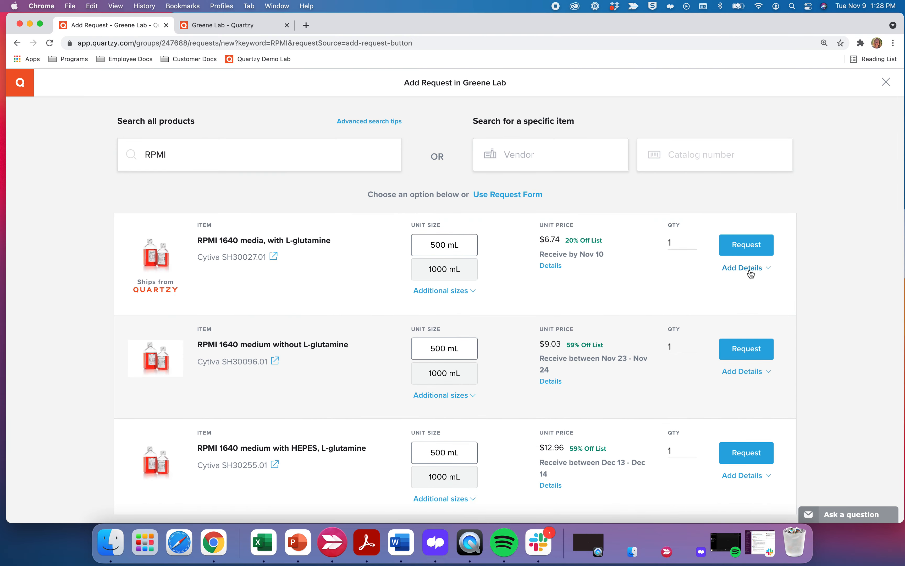
{"action": "left_click", "coordinate": [748, 268]}
{"action": "scroll", "coordinate": [594, 354], "scroll_direction": "down", "scroll_amount": 3}
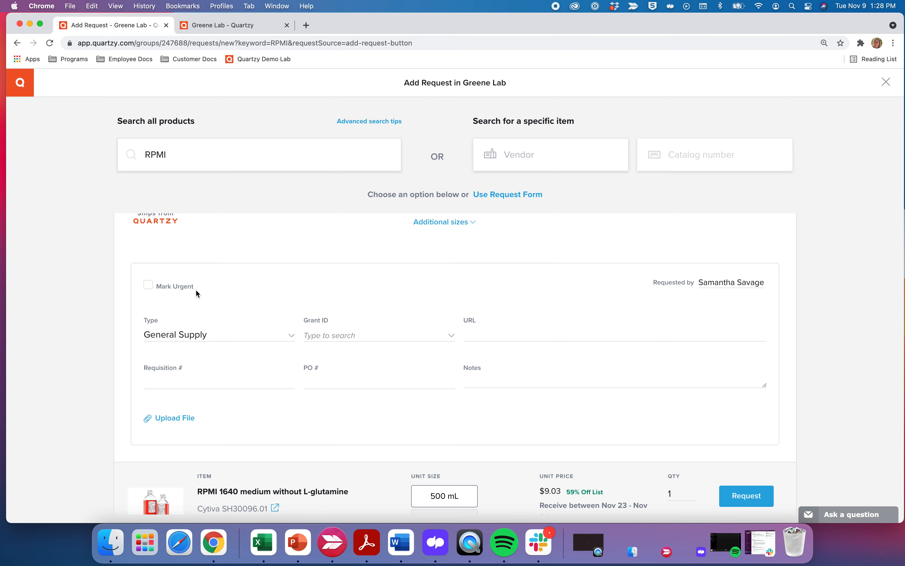
{"action": "left_click", "coordinate": [149, 287]}
{"action": "left_click", "coordinate": [308, 287]}
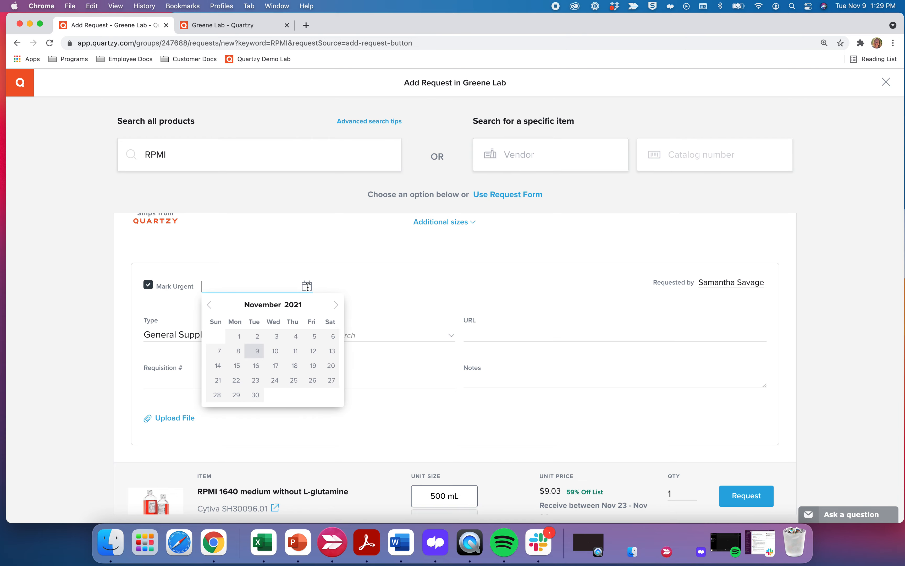
{"action": "left_click", "coordinate": [256, 365]}
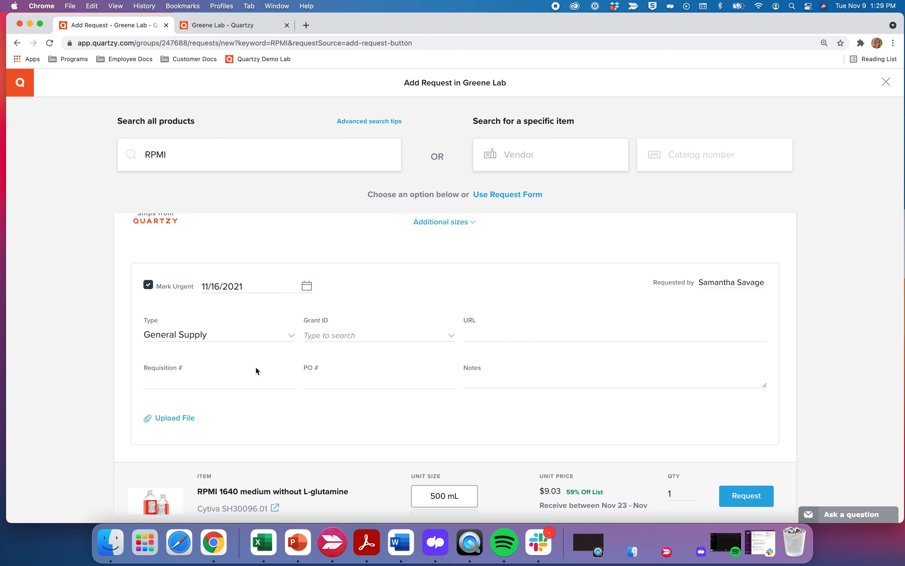
Set the request type to Tissue Culture and add new Grant ID GCNCR2000.
{"action": "left_click", "coordinate": [205, 339]}
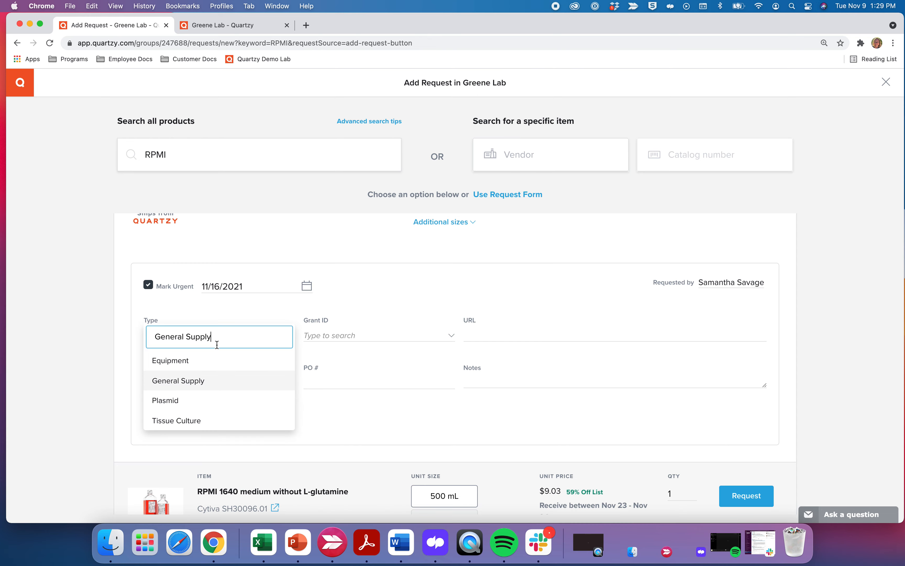
{"action": "left_click", "coordinate": [215, 423]}
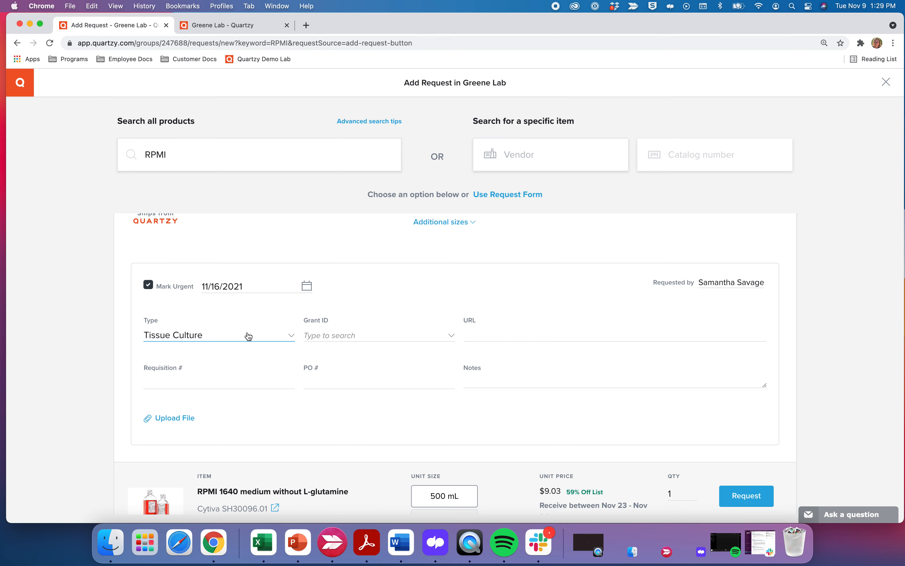
{"action": "left_click", "coordinate": [331, 340]}
{"action": "left_click", "coordinate": [331, 340]}
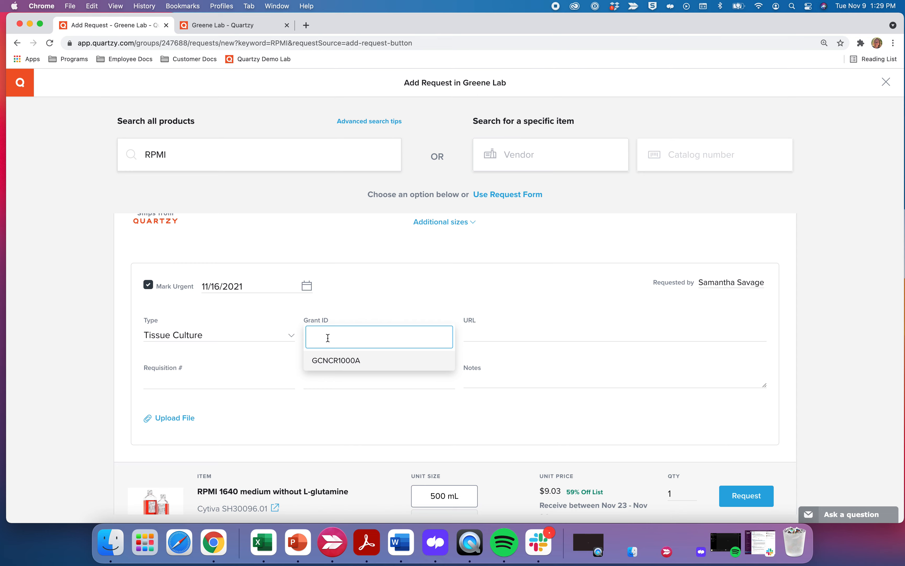
{"action": "type", "text": "GCNCR"}
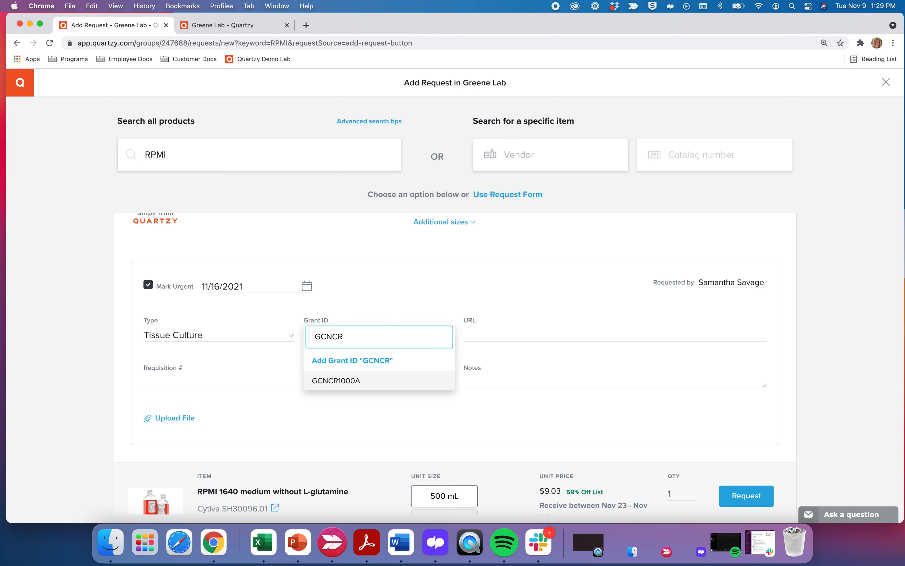
{"action": "type", "text": "2000"}
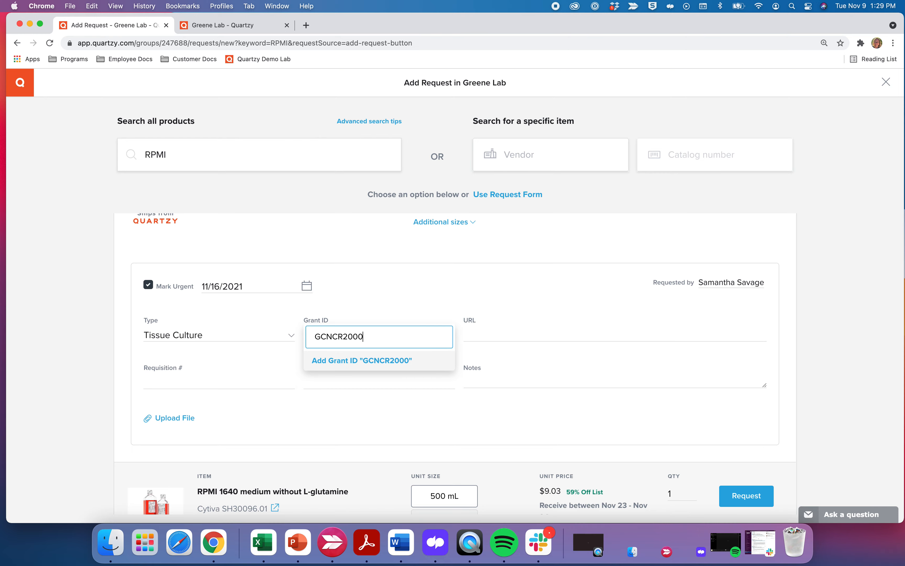
{"action": "left_click", "coordinate": [332, 362]}
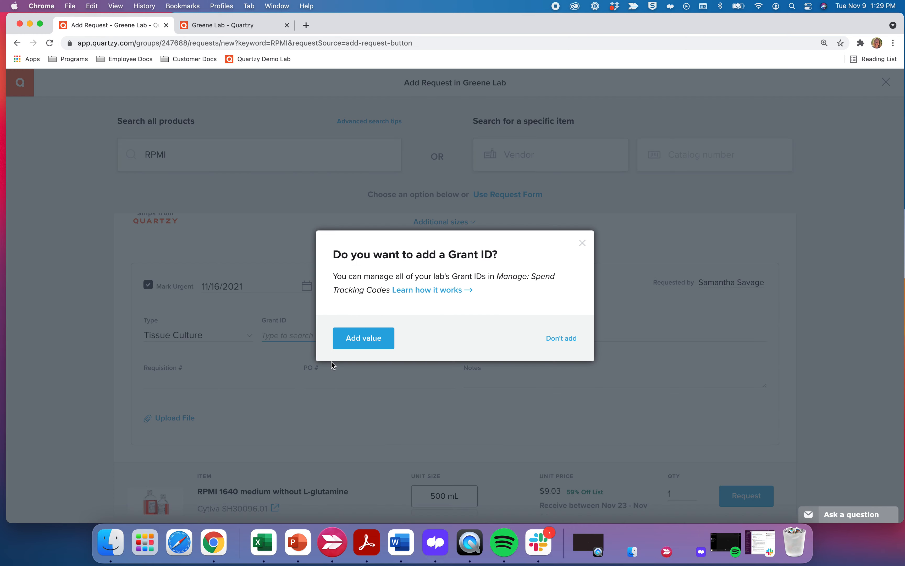
{"action": "left_click", "coordinate": [366, 346]}
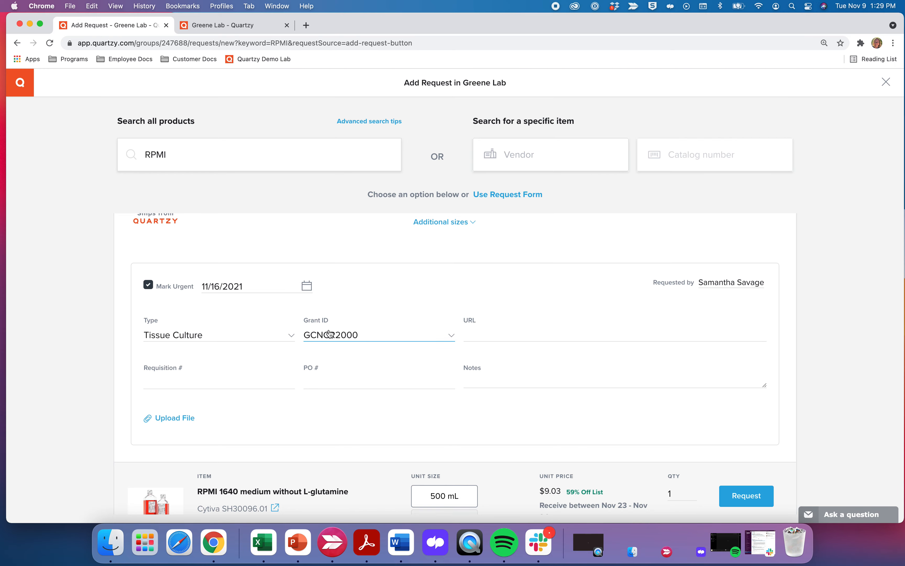
Move past the URL and Requisition # fields, leaving them blank, to the Notes field.
{"action": "scroll", "coordinate": [314, 359], "scroll_direction": "down", "scroll_amount": 2}
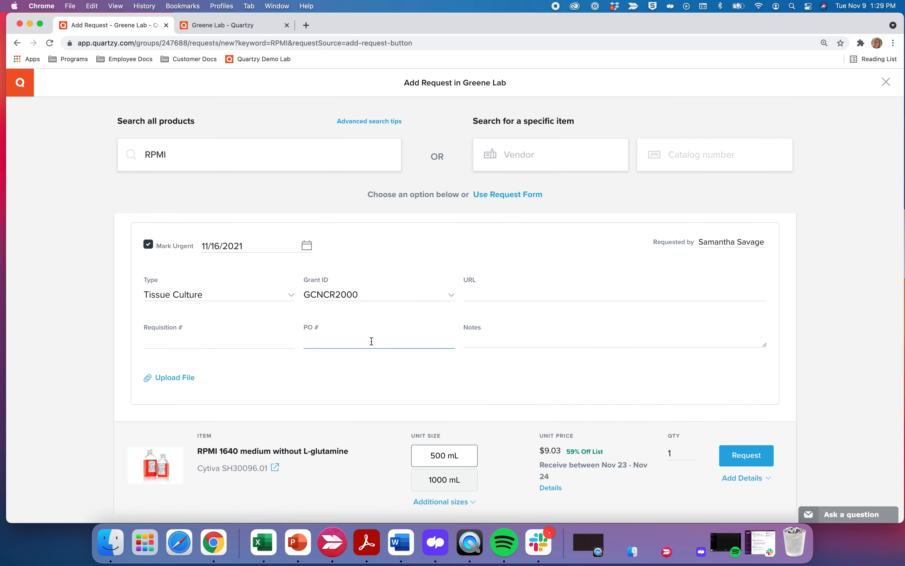
{"action": "left_click", "coordinate": [481, 296]}
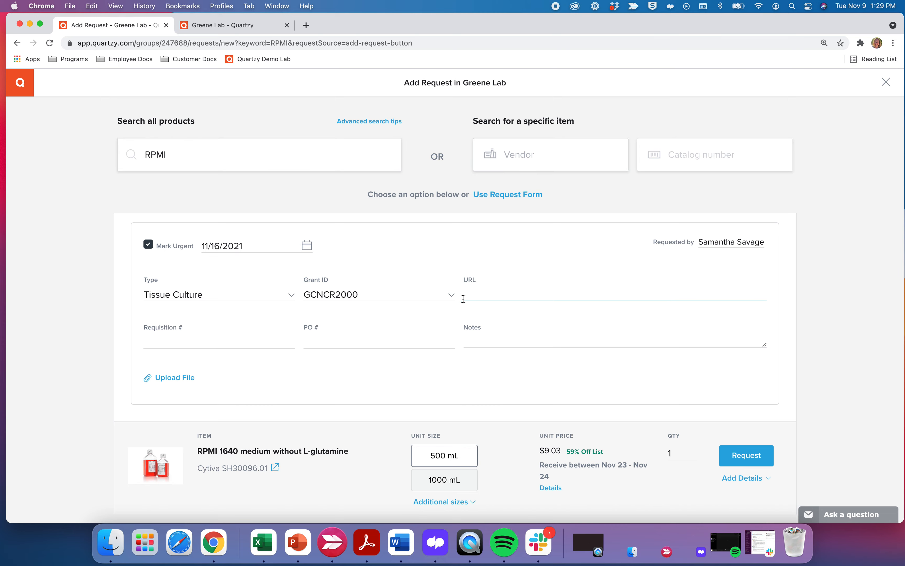
{"action": "left_click", "coordinate": [258, 338]}
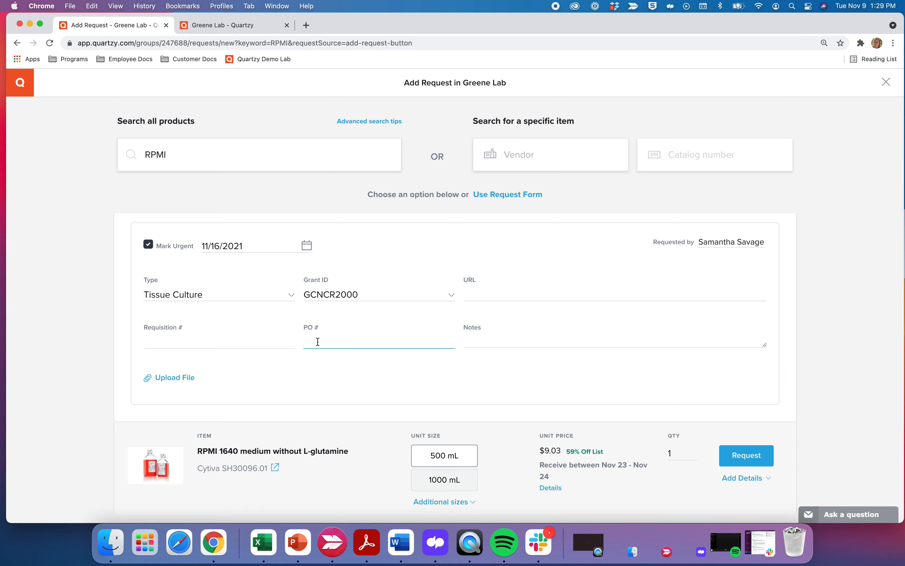
{"action": "left_click", "coordinate": [477, 341]}
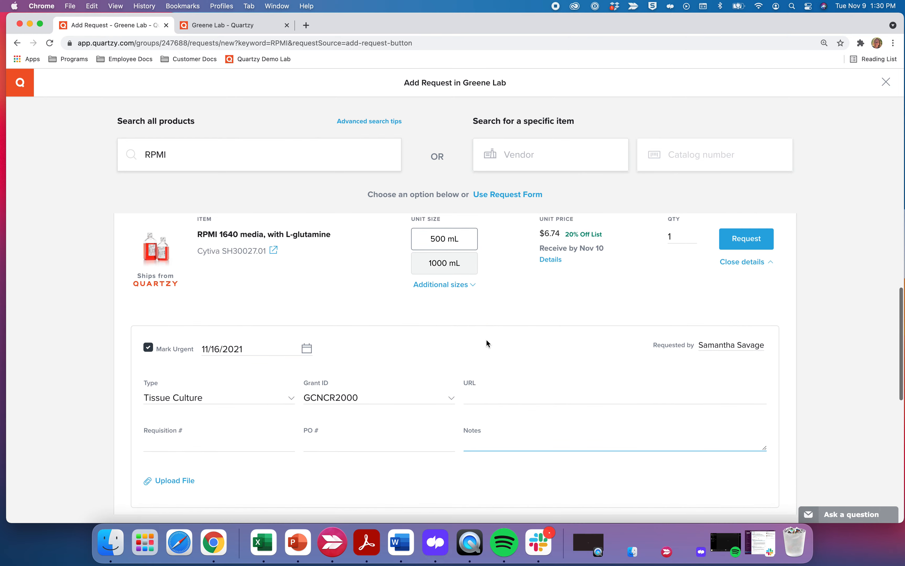
Enter the note 'CMV project' on the RPMI 1640 request.
{"action": "scroll", "coordinate": [486, 340], "scroll_direction": "down", "scroll_amount": 2}
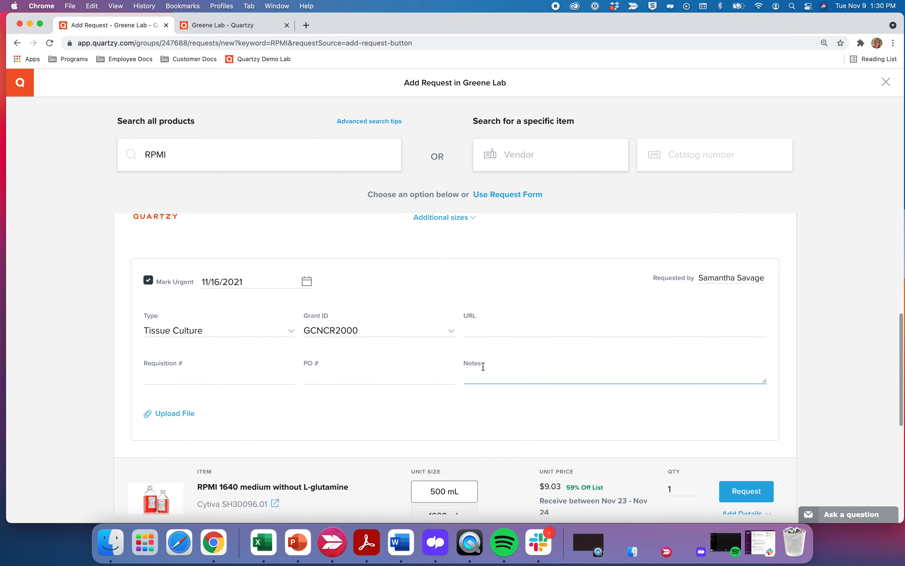
{"action": "scroll", "coordinate": [483, 366], "scroll_direction": "up", "scroll_amount": 1}
{"action": "scroll", "coordinate": [482, 366], "scroll_direction": "up", "scroll_amount": 1}
{"action": "scroll", "coordinate": [482, 366], "scroll_direction": "down", "scroll_amount": 2}
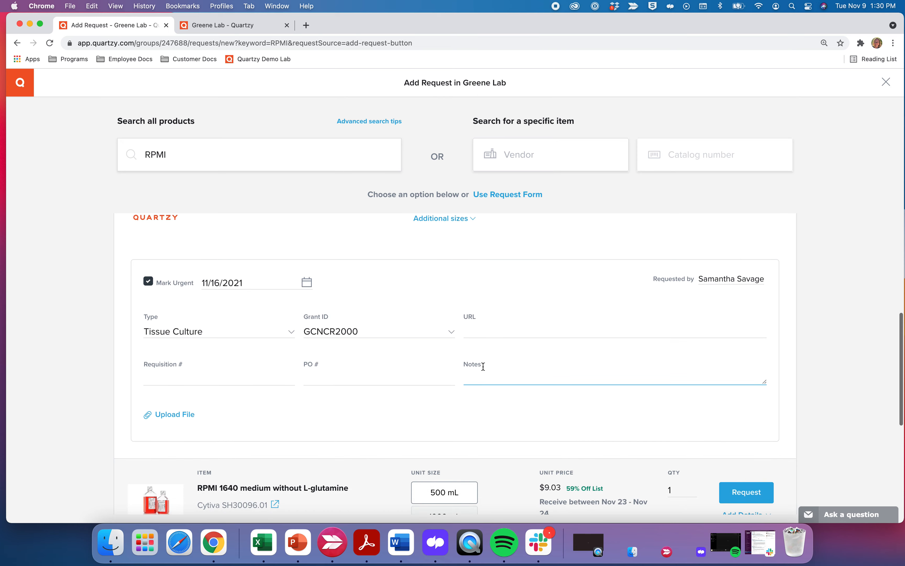
{"action": "type", "text": "CMV p"}
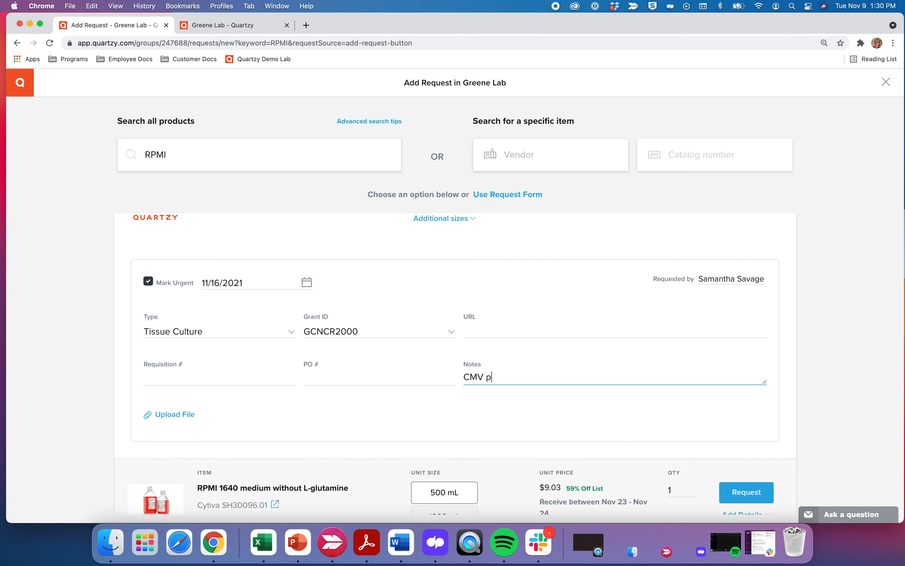
{"action": "type", "text": "roject"}
{"action": "scroll", "coordinate": [264, 422], "scroll_direction": "down", "scroll_amount": 1}
{"action": "scroll", "coordinate": [264, 422], "scroll_direction": "up", "scroll_amount": 2}
{"action": "scroll", "coordinate": [264, 422], "scroll_direction": "down", "scroll_amount": 3}
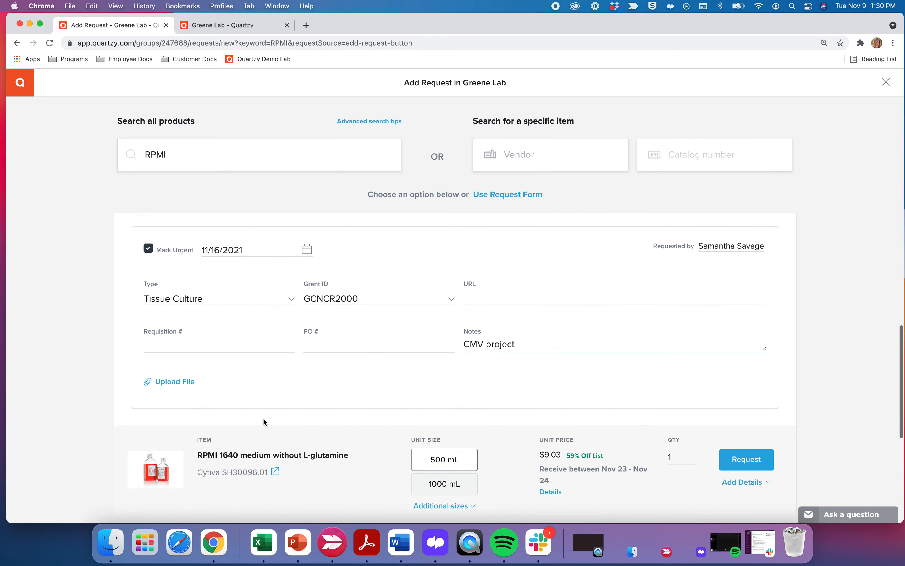
{"action": "scroll", "coordinate": [263, 422], "scroll_direction": "down", "scroll_amount": 6}
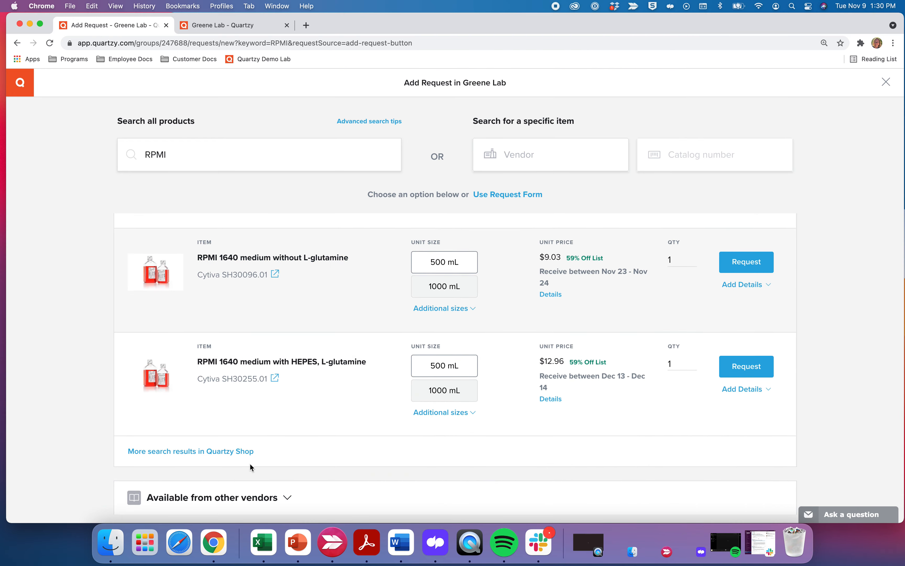
Browse RPMI options from other vendors, then submit the $6.74 RPMI 1640 request.
{"action": "left_click", "coordinate": [288, 497]}
{"action": "scroll", "coordinate": [289, 499], "scroll_direction": "down", "scroll_amount": 6}
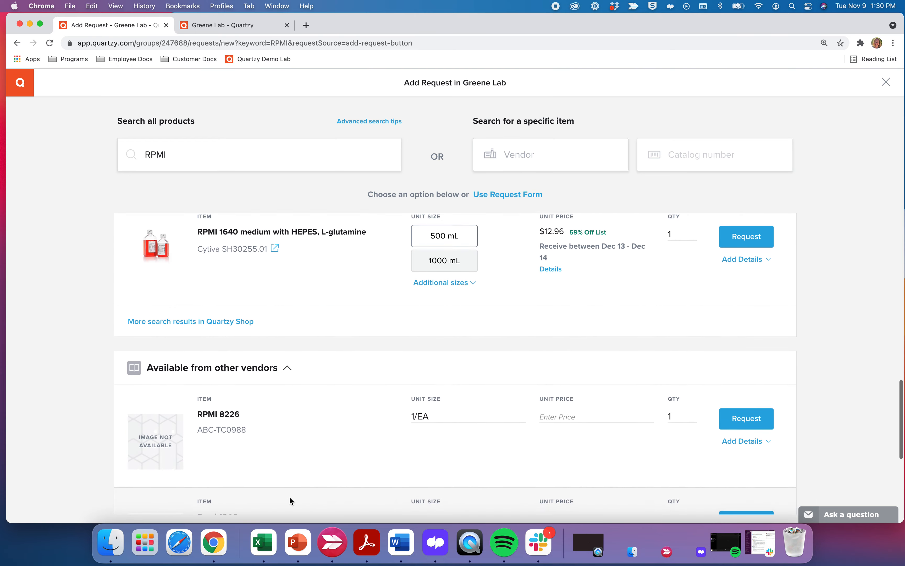
{"action": "scroll", "coordinate": [290, 497], "scroll_direction": "down", "scroll_amount": 2}
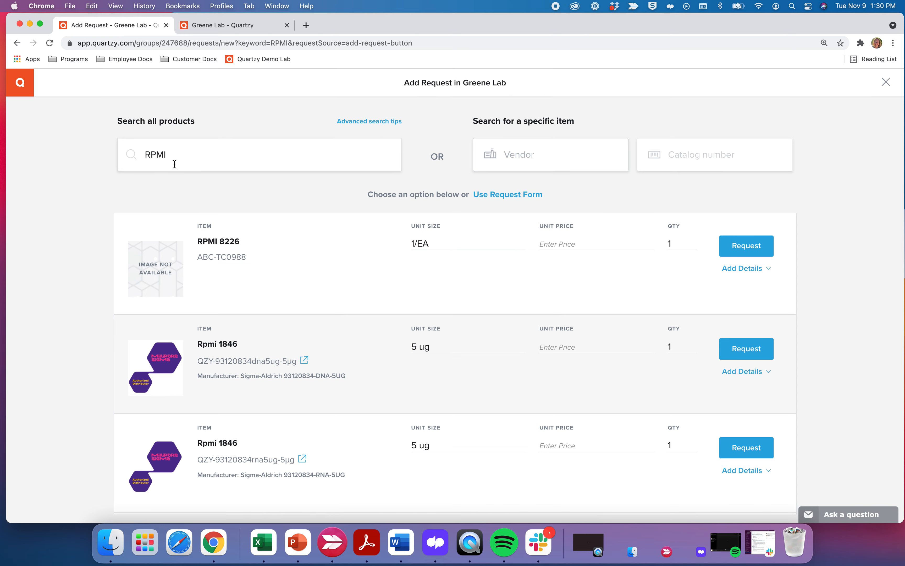
{"action": "scroll", "coordinate": [225, 374], "scroll_direction": "down", "scroll_amount": 2}
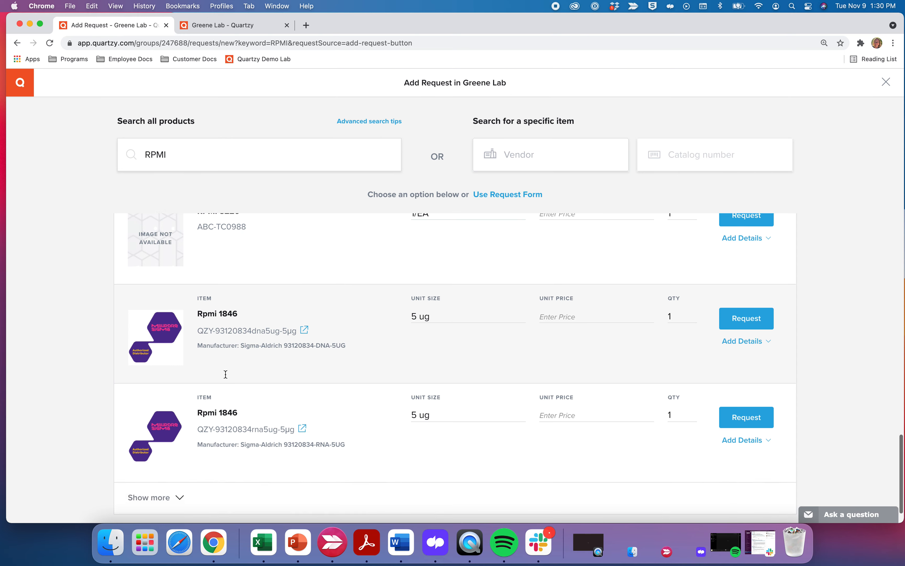
{"action": "left_click", "coordinate": [177, 498]}
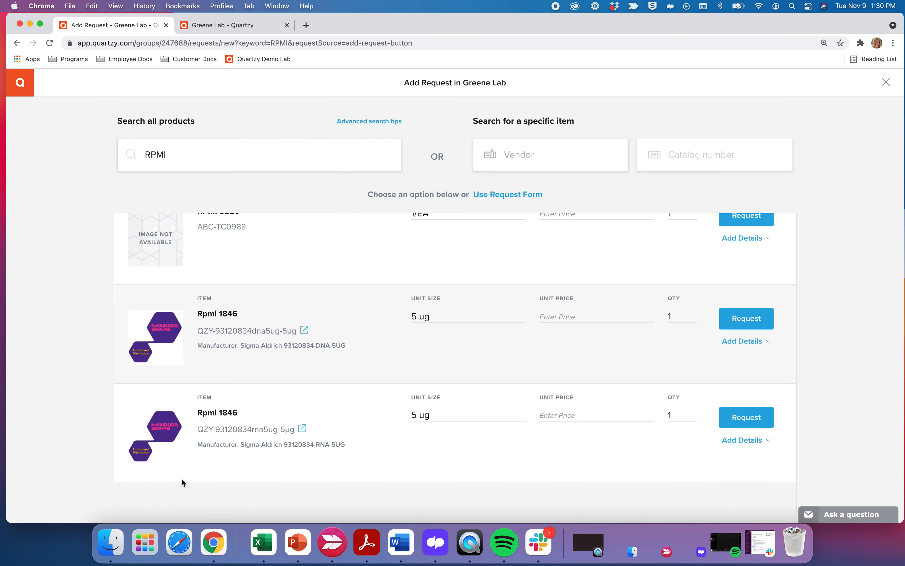
{"action": "scroll", "coordinate": [187, 460], "scroll_direction": "down", "scroll_amount": 2}
{"action": "scroll", "coordinate": [198, 440], "scroll_direction": "down", "scroll_amount": 10}
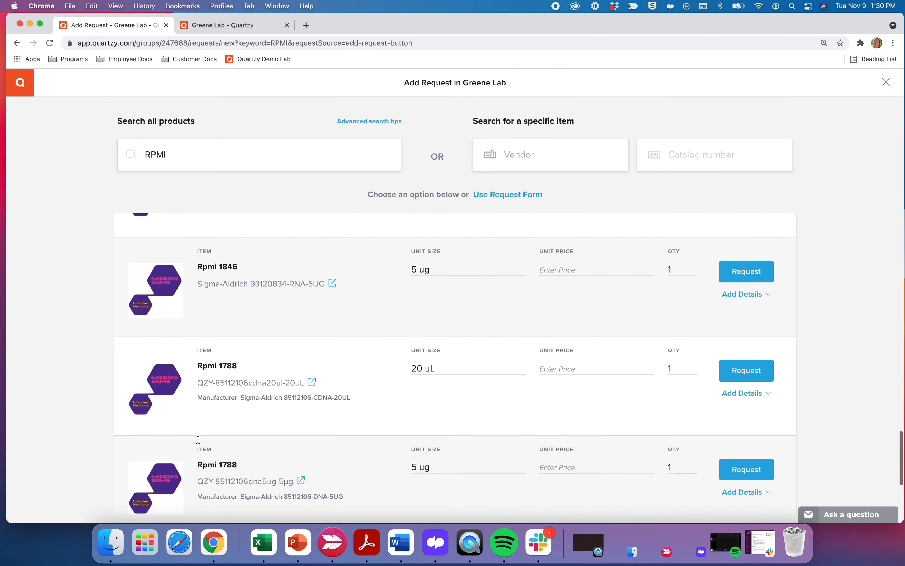
{"action": "scroll", "coordinate": [197, 440], "scroll_direction": "down", "scroll_amount": 3}
{"action": "scroll", "coordinate": [197, 439], "scroll_direction": "up", "scroll_amount": 10}
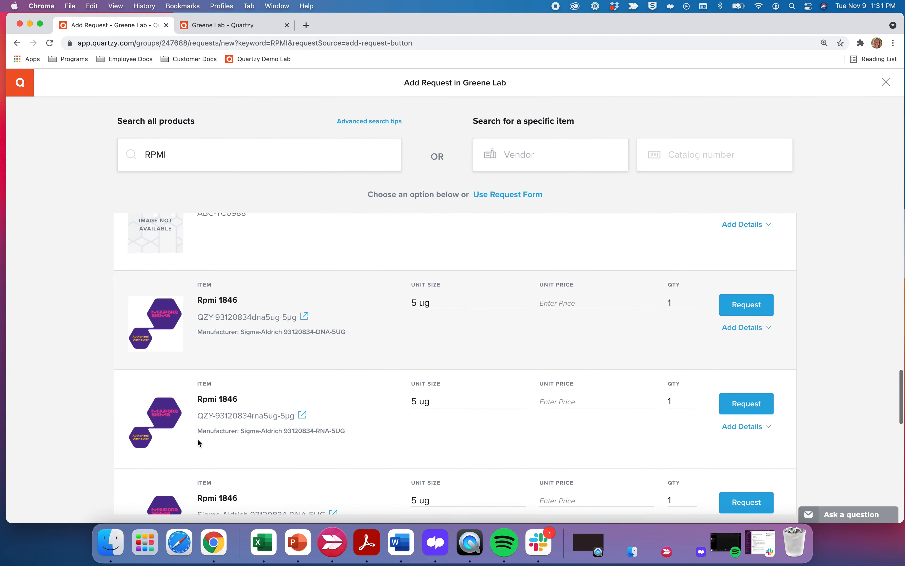
{"action": "scroll", "coordinate": [198, 439], "scroll_direction": "up", "scroll_amount": 10}
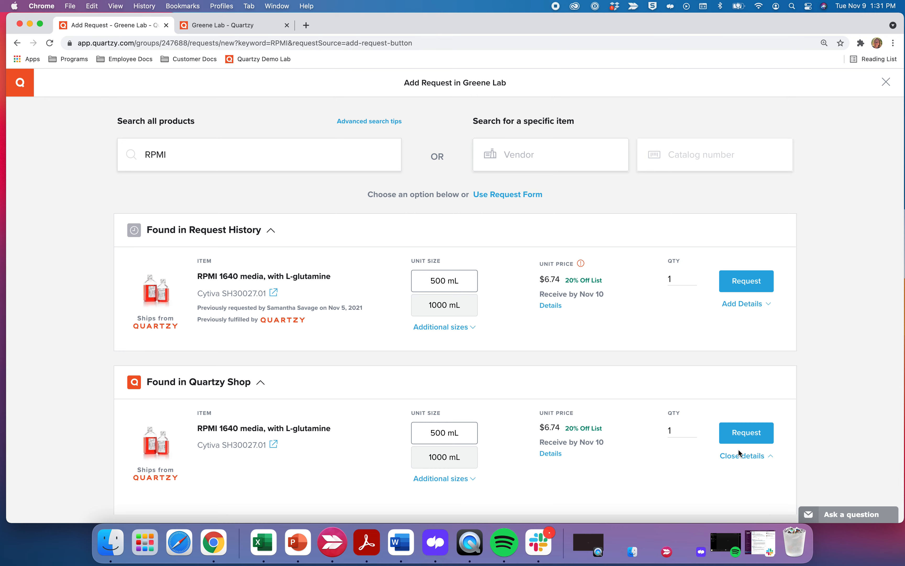
{"action": "left_click", "coordinate": [755, 439]}
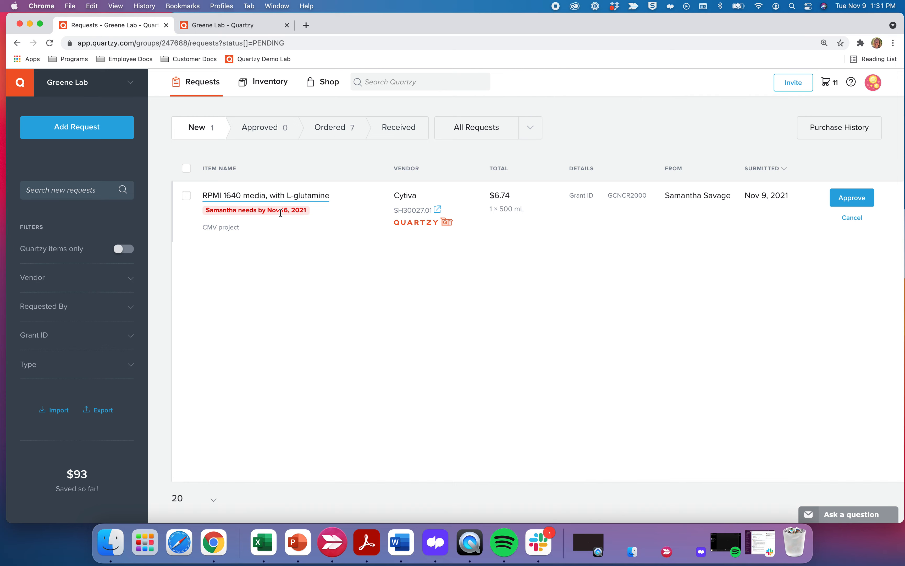
Start a new request and look up vendor Qiagen, catalog number 69504, to find equivalents.
{"action": "left_click", "coordinate": [99, 130]}
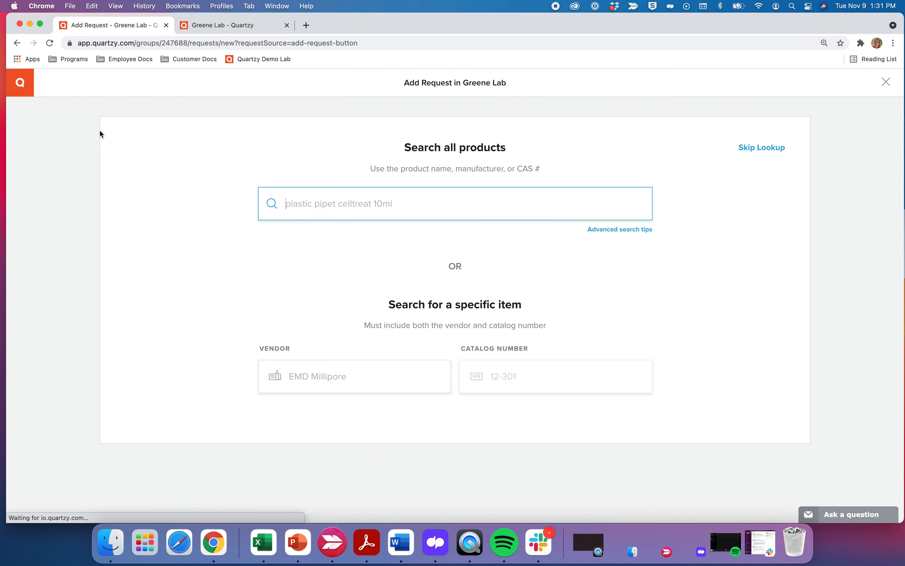
{"action": "left_click", "coordinate": [359, 378]}
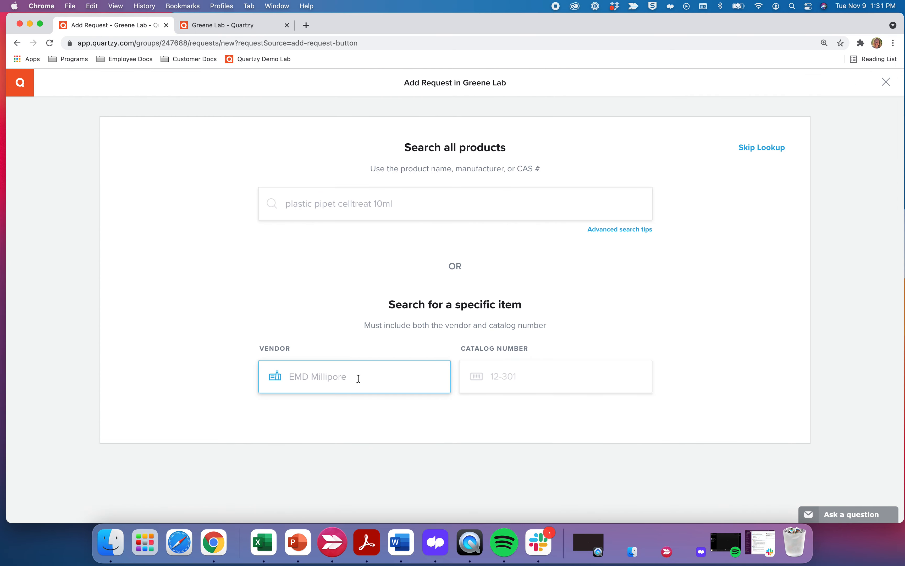
{"action": "type", "text": "Qiagen"}
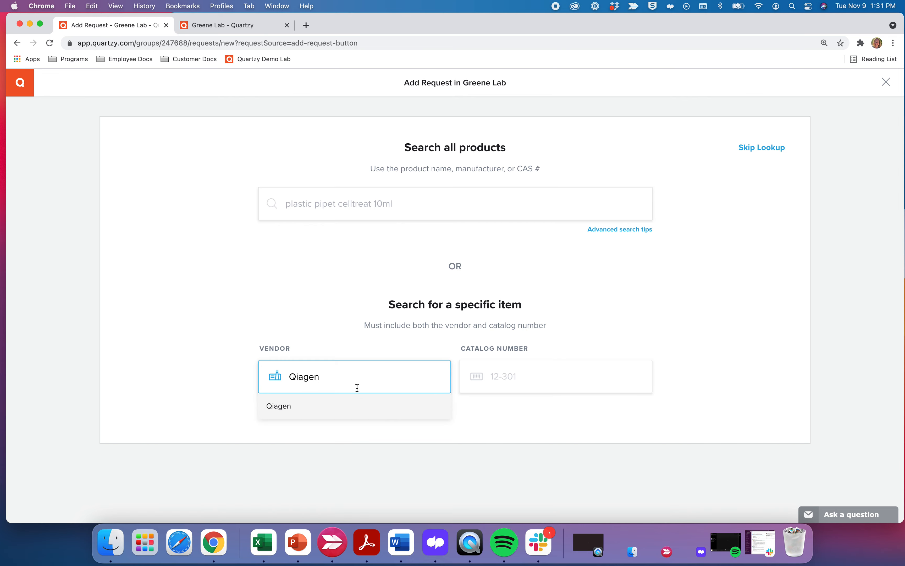
{"action": "left_click", "coordinate": [351, 406]}
{"action": "left_click", "coordinate": [494, 383]}
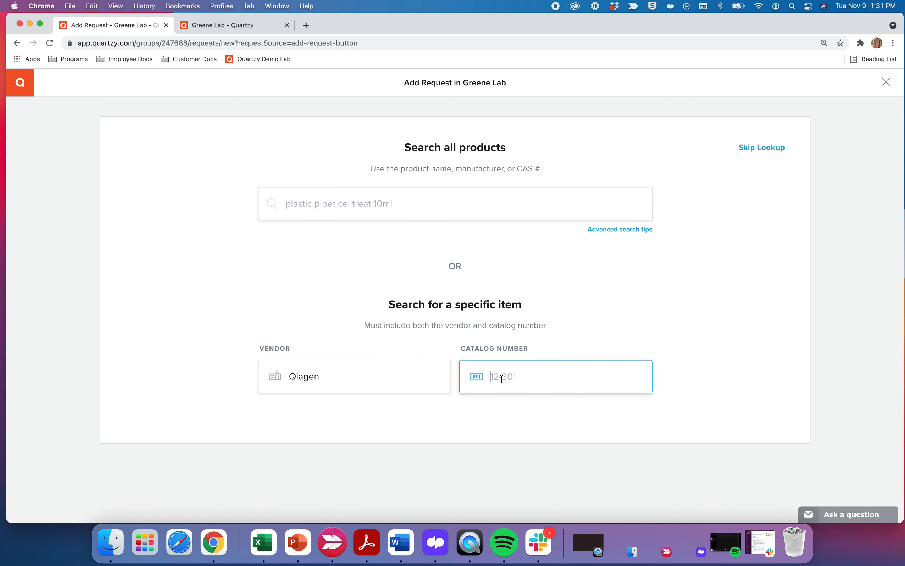
{"action": "type", "text": "6"}
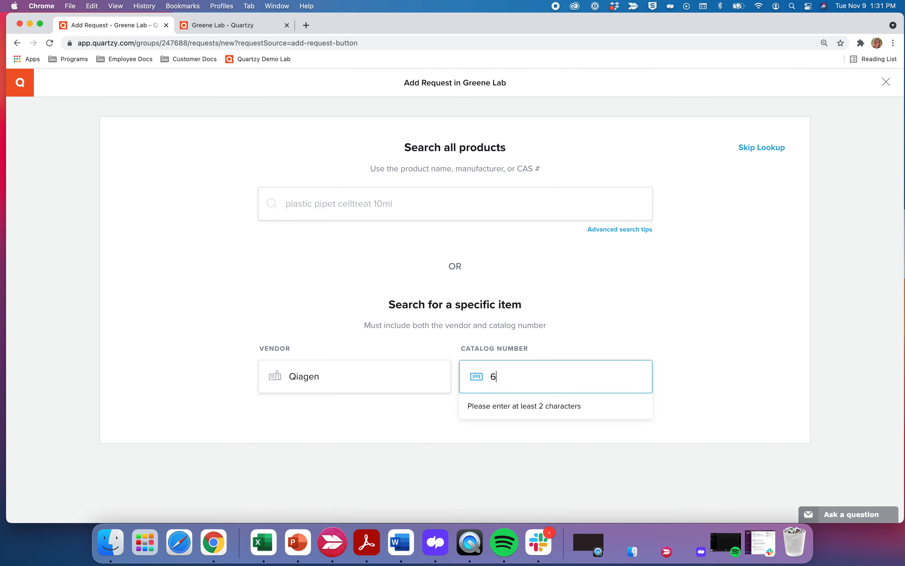
{"action": "type", "text": "9504"}
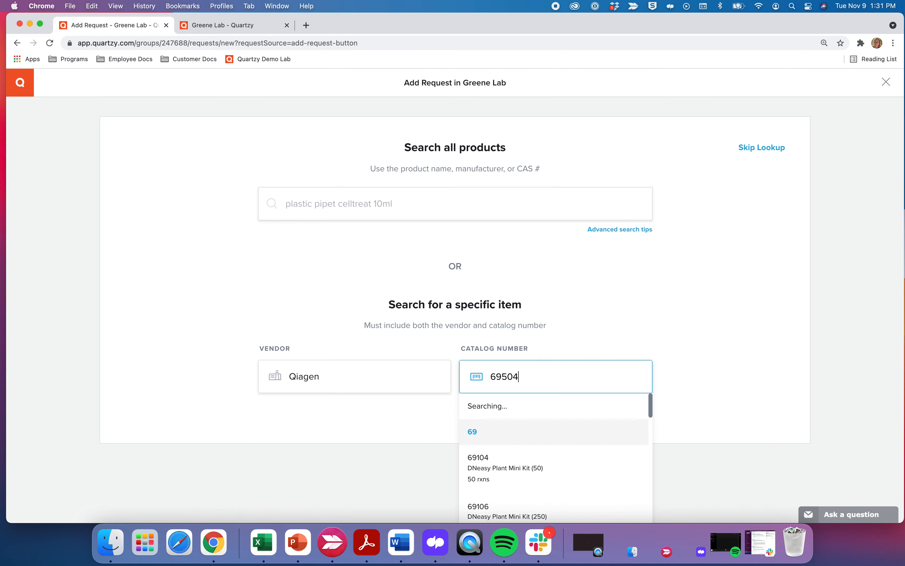
{"action": "left_click", "coordinate": [536, 421]}
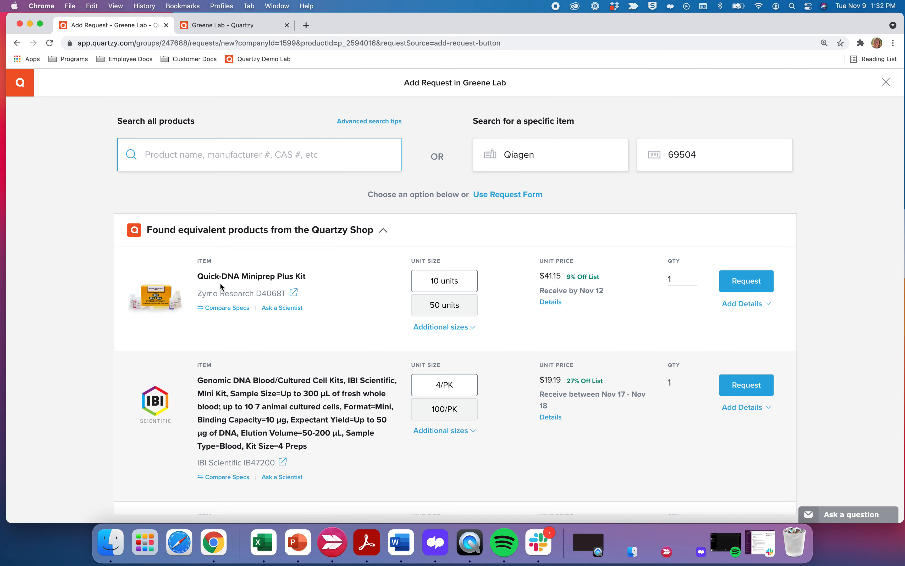
{"action": "left_click", "coordinate": [218, 312]}
{"action": "scroll", "coordinate": [217, 313], "scroll_direction": "down", "scroll_amount": 5}
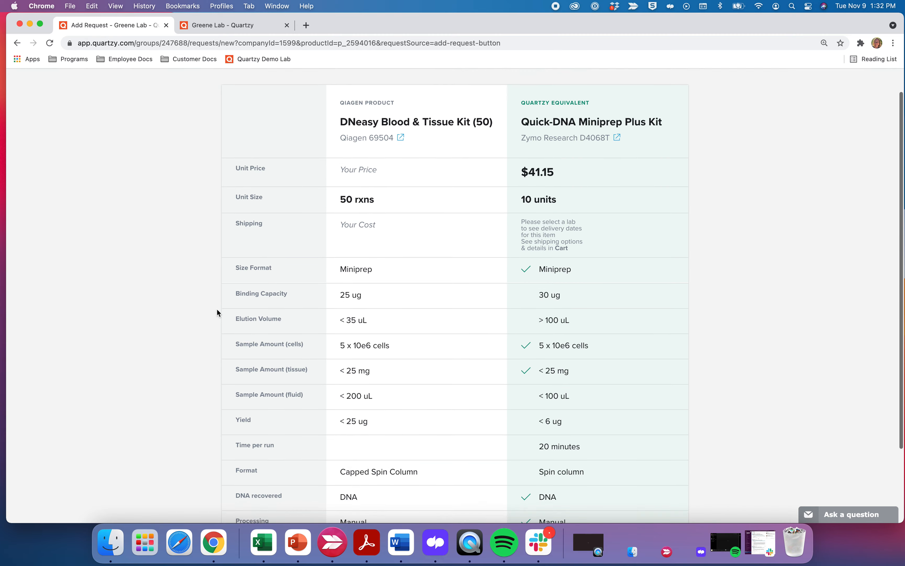
{"action": "scroll", "coordinate": [218, 311], "scroll_direction": "down", "scroll_amount": 2}
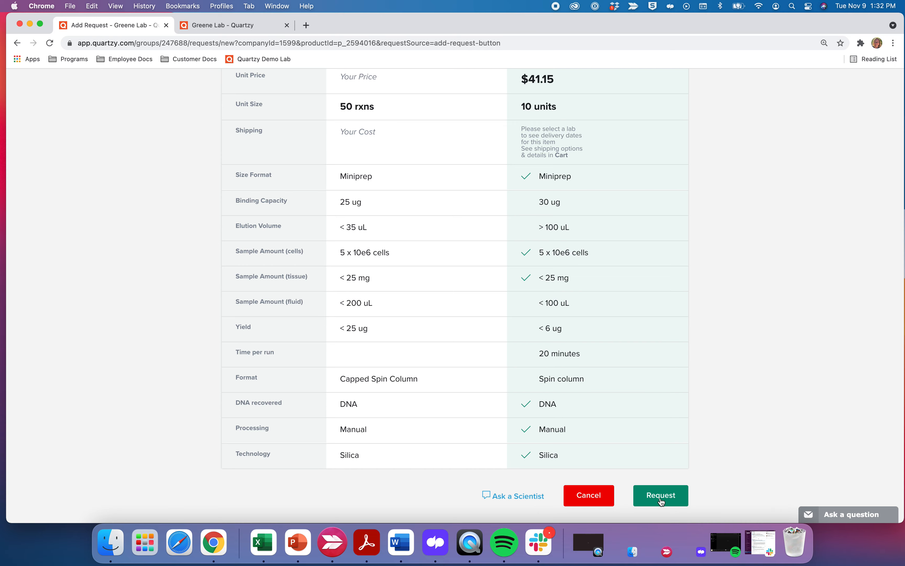
{"action": "left_click", "coordinate": [598, 495]}
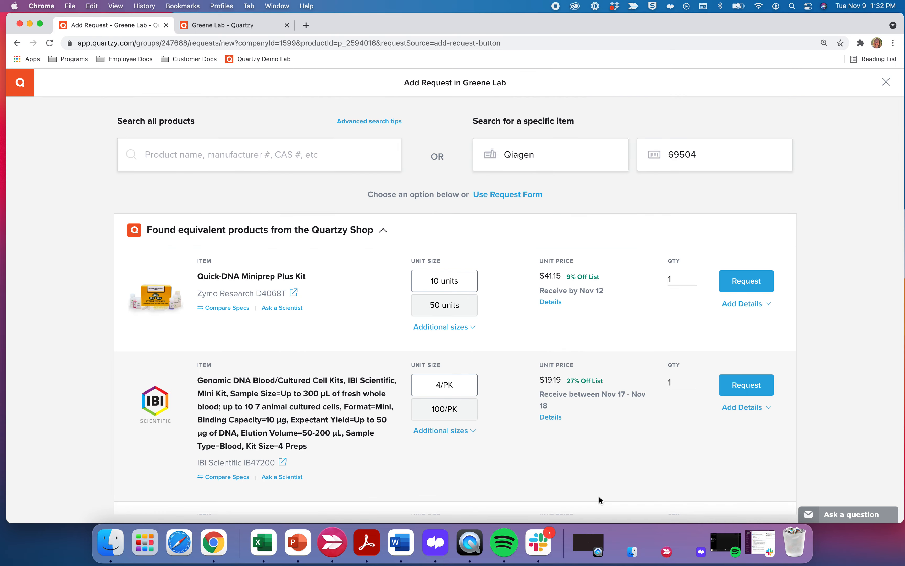
Price the Qiagen DNeasy Blood & Tissue Kit (50) at $150.00 and submit the request.
{"action": "scroll", "coordinate": [373, 390], "scroll_direction": "down", "scroll_amount": 5}
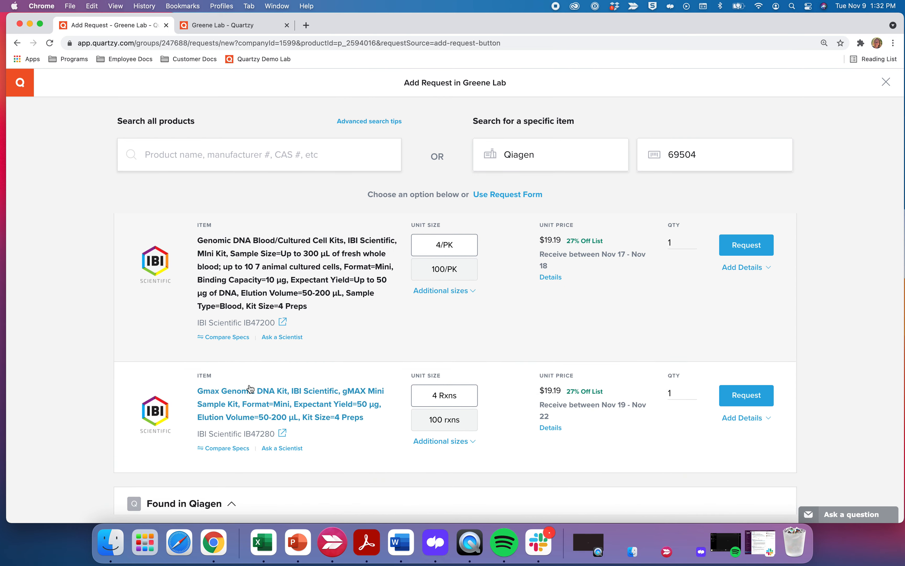
{"action": "scroll", "coordinate": [249, 419], "scroll_direction": "down", "scroll_amount": 3}
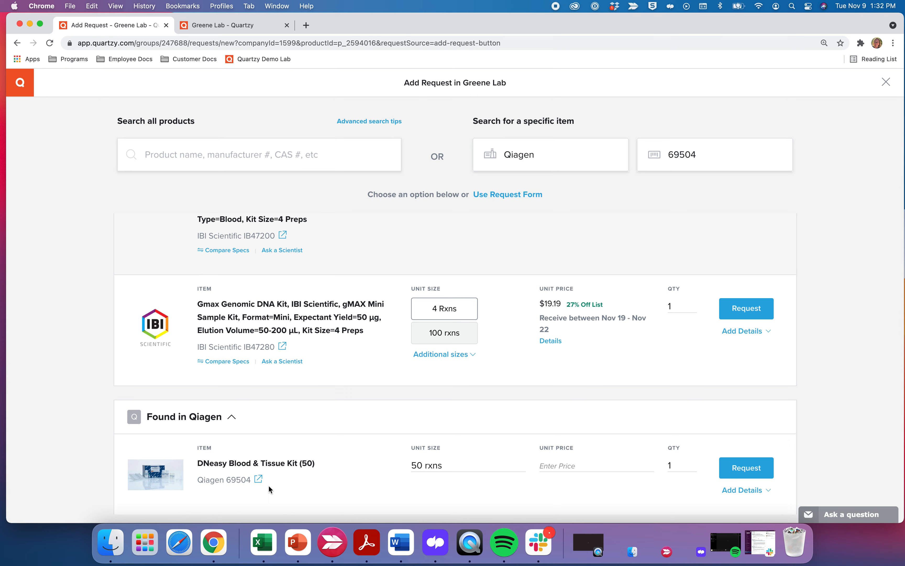
{"action": "left_click", "coordinate": [561, 467]}
{"action": "type", "text": "150"}
{"action": "left_click", "coordinate": [753, 469]}
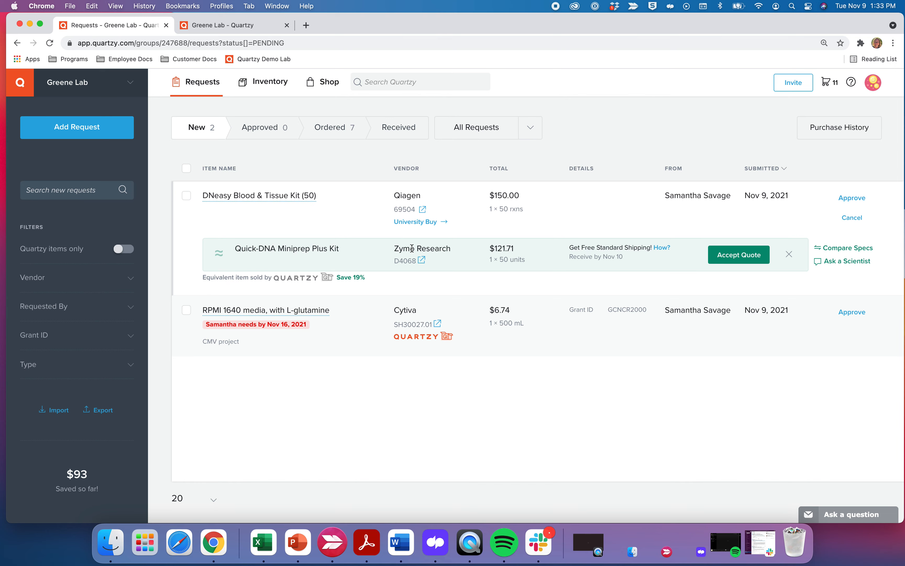
Accept the Quick-DNA Miniprep Plus Kit quote, view its details, then revert to the original DNeasy request.
{"action": "left_click", "coordinate": [749, 258]}
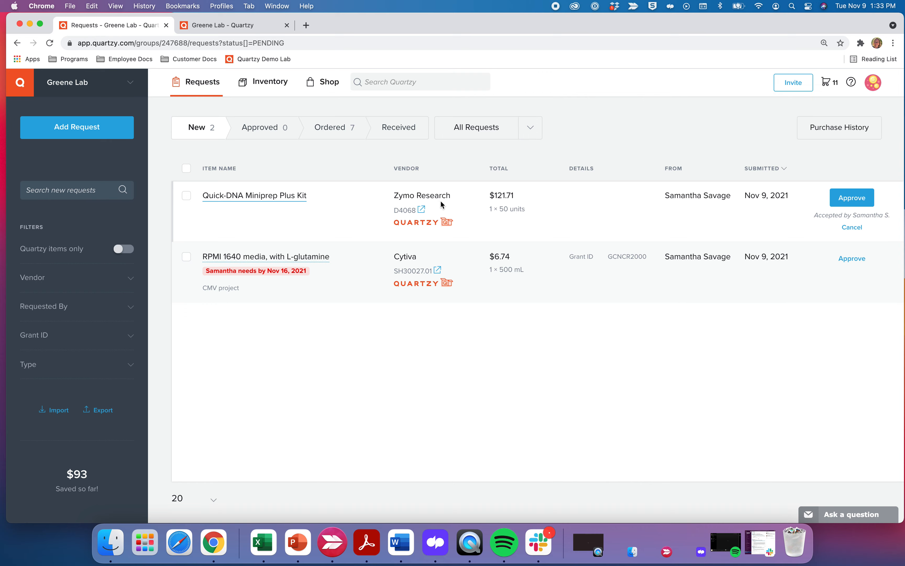
{"action": "left_click", "coordinate": [287, 199]}
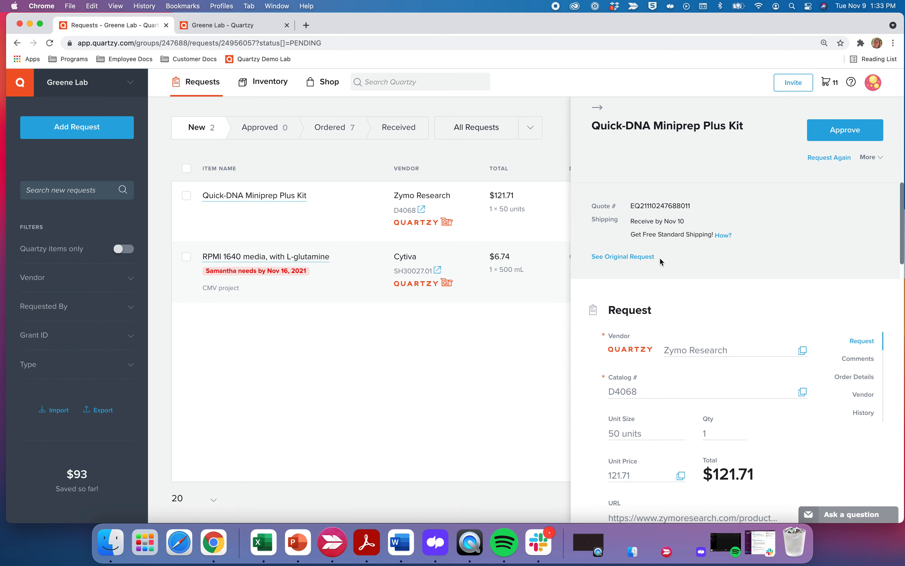
{"action": "left_click", "coordinate": [623, 258]}
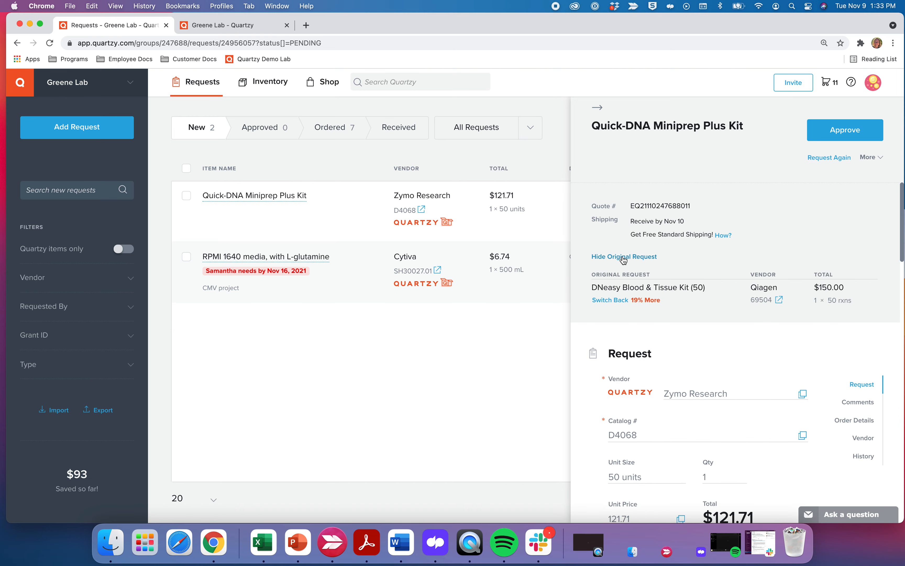
{"action": "left_click", "coordinate": [617, 301]}
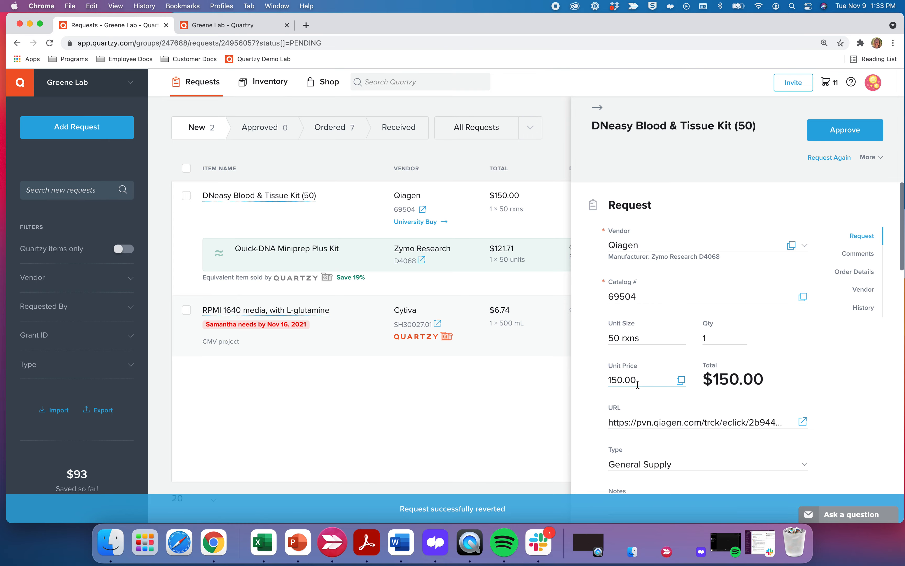
Re-accept the $121.71 Quick-DNA quote and open the RPMI 1640 media request details.
{"action": "left_click", "coordinate": [601, 109]}
{"action": "left_click", "coordinate": [727, 258]}
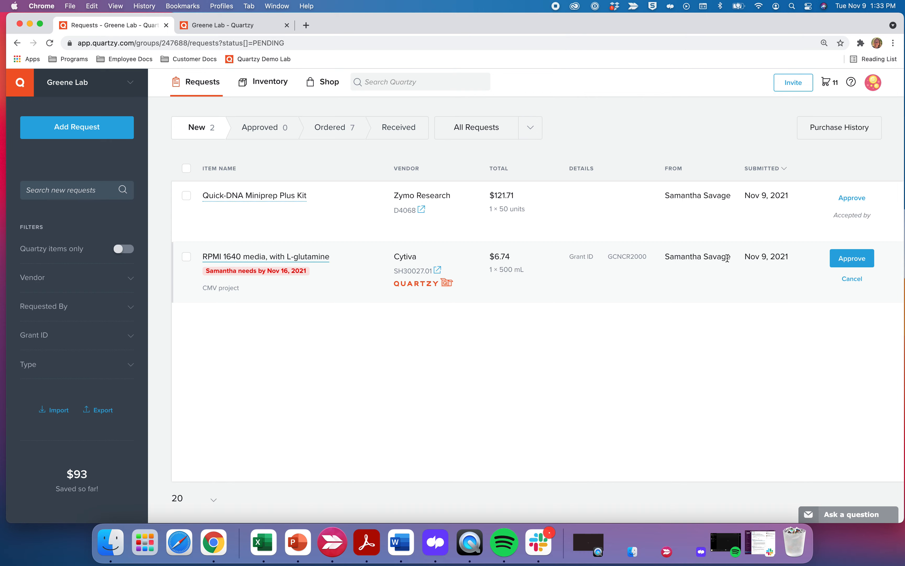
{"action": "left_click", "coordinate": [318, 261]}
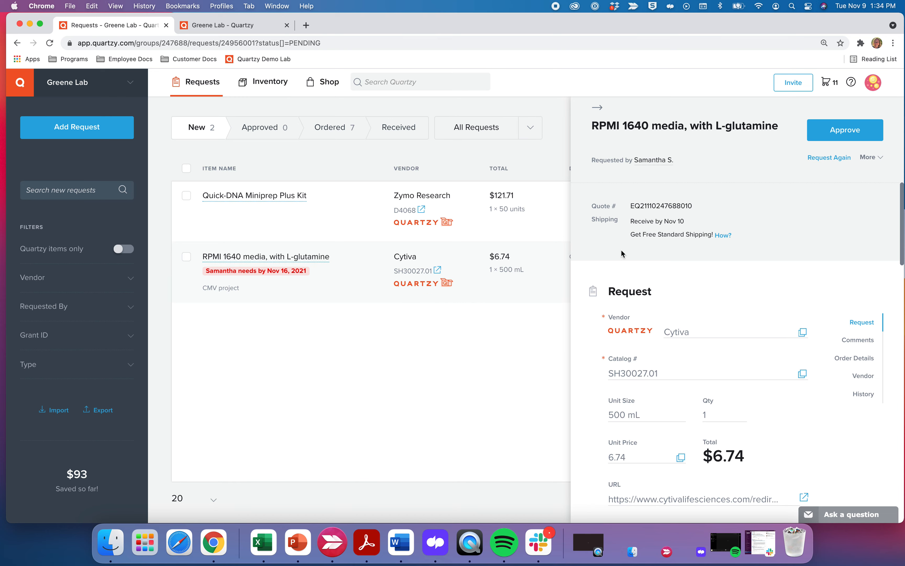
Change the RPMI 1640 vendor citing 'Found a better price elsewhere', then accept Quartzy's Cytiva quote.
{"action": "left_click", "coordinate": [874, 161]}
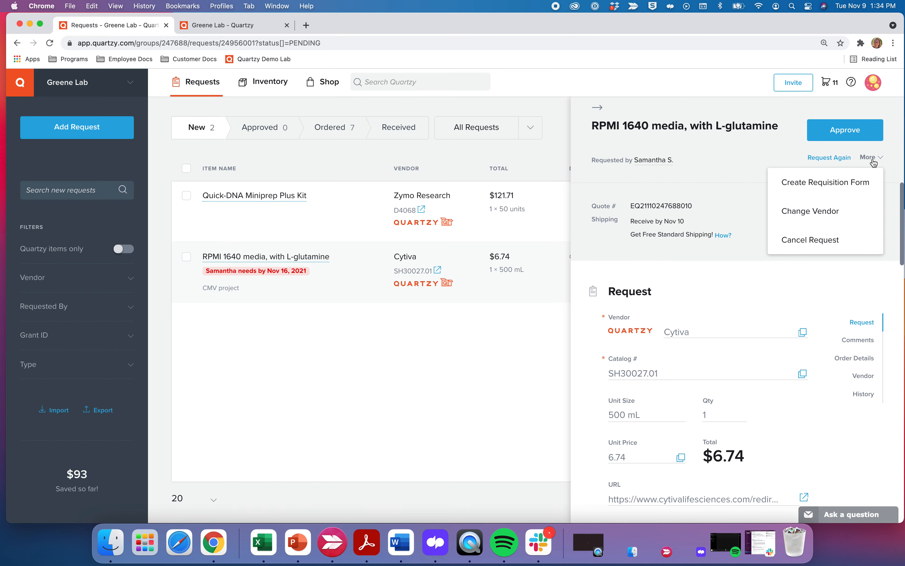
{"action": "left_click", "coordinate": [838, 210]}
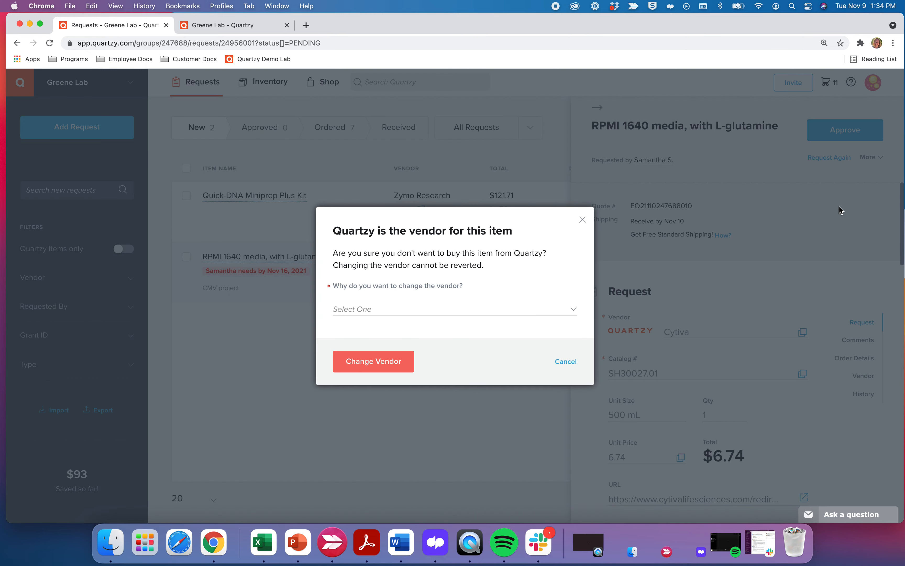
{"action": "left_click", "coordinate": [535, 309]}
{"action": "left_click", "coordinate": [509, 328]}
{"action": "left_click", "coordinate": [391, 365]}
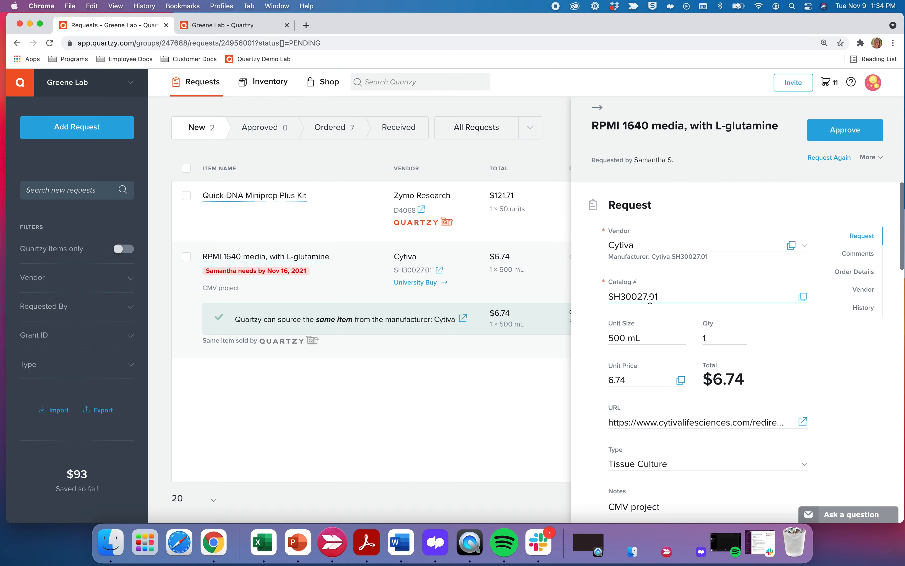
{"action": "left_click", "coordinate": [597, 107]}
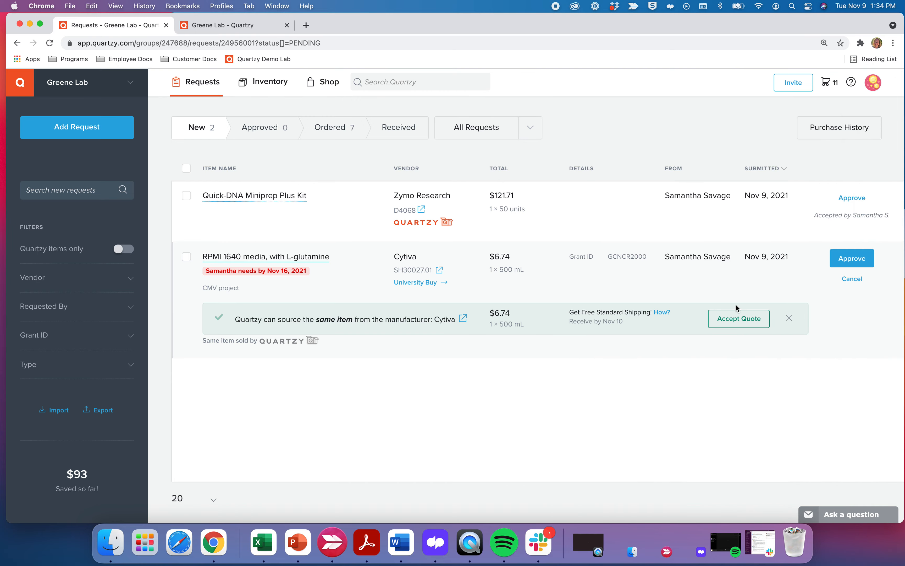
{"action": "left_click", "coordinate": [736, 321]}
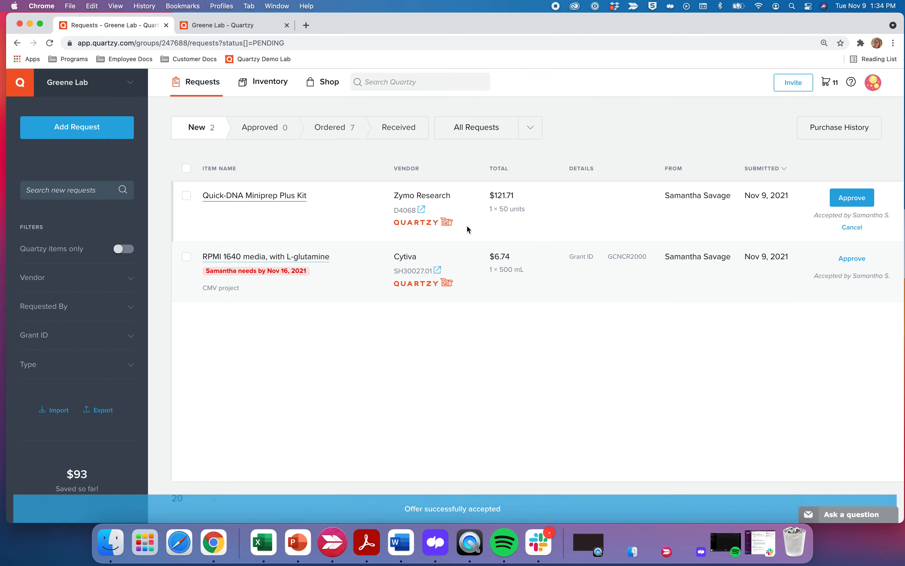
Check the Quick-DNA Miniprep Plus Kit request details, then switch to the Quartzy Shop catalog.
{"action": "mouse_move", "coordinate": [451, 215]}
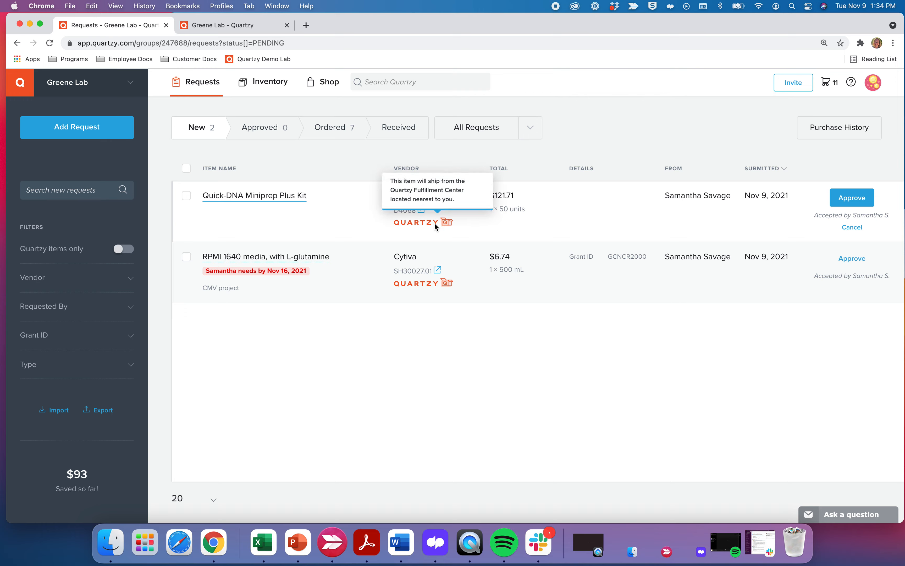
{"action": "left_click", "coordinate": [289, 202]}
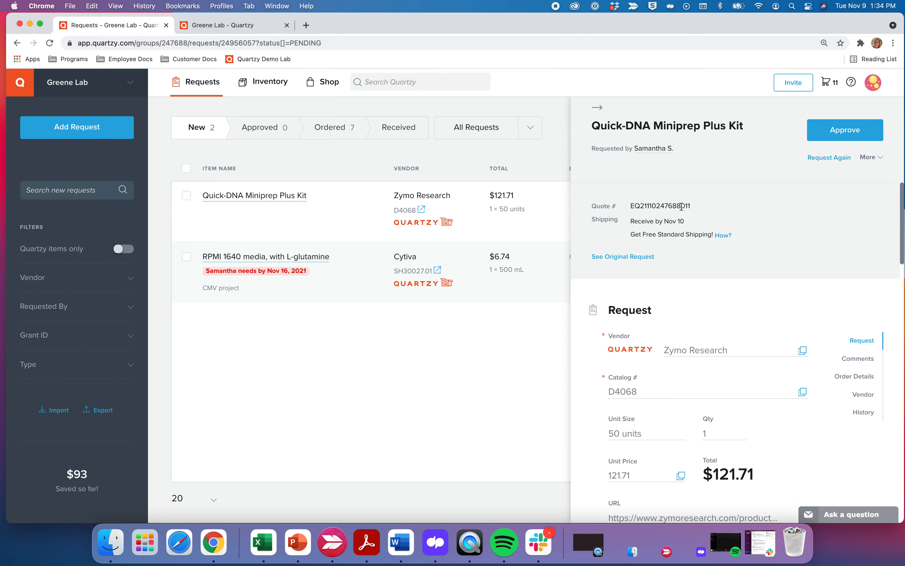
{"action": "left_click", "coordinate": [596, 108]}
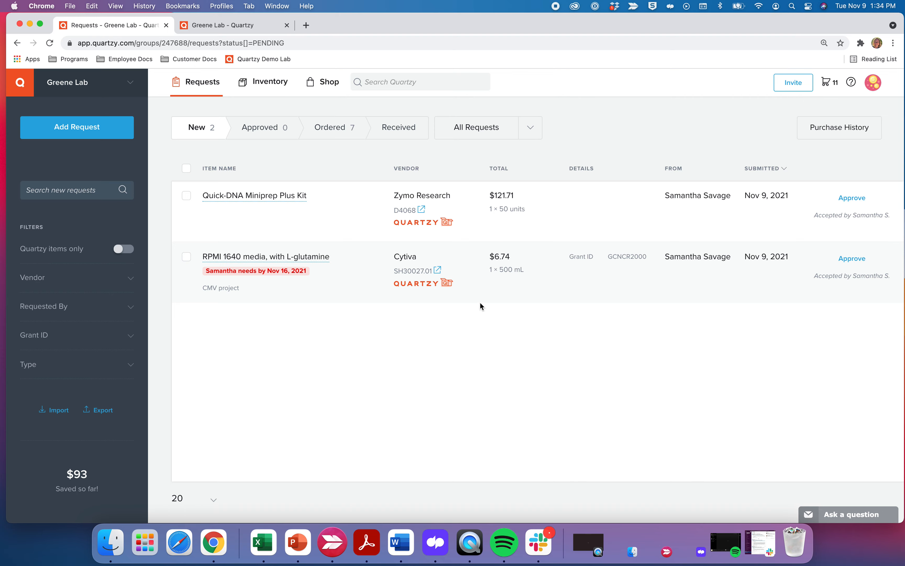
{"action": "left_click", "coordinate": [329, 87]}
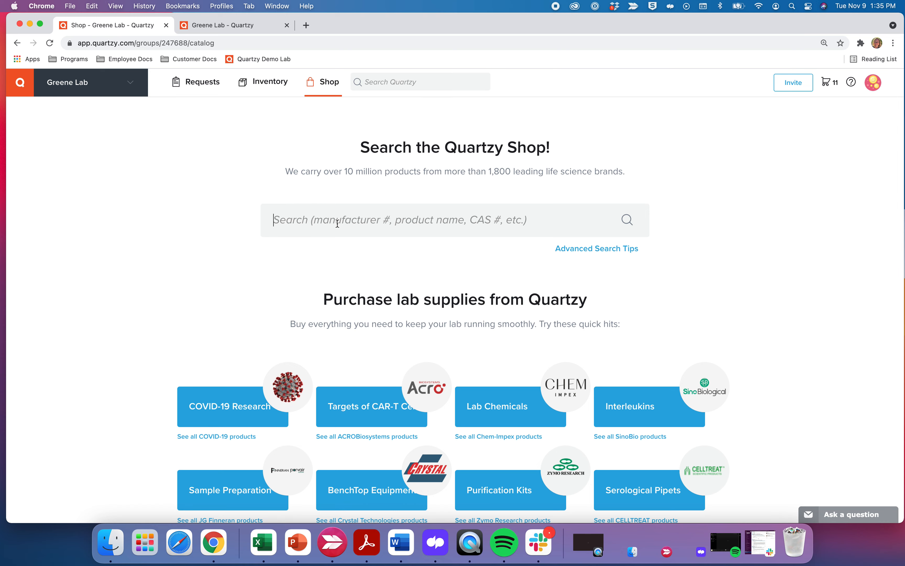
Search the Shop for 'donkey serum', returning 114 results.
{"action": "type", "text": "dokn"}
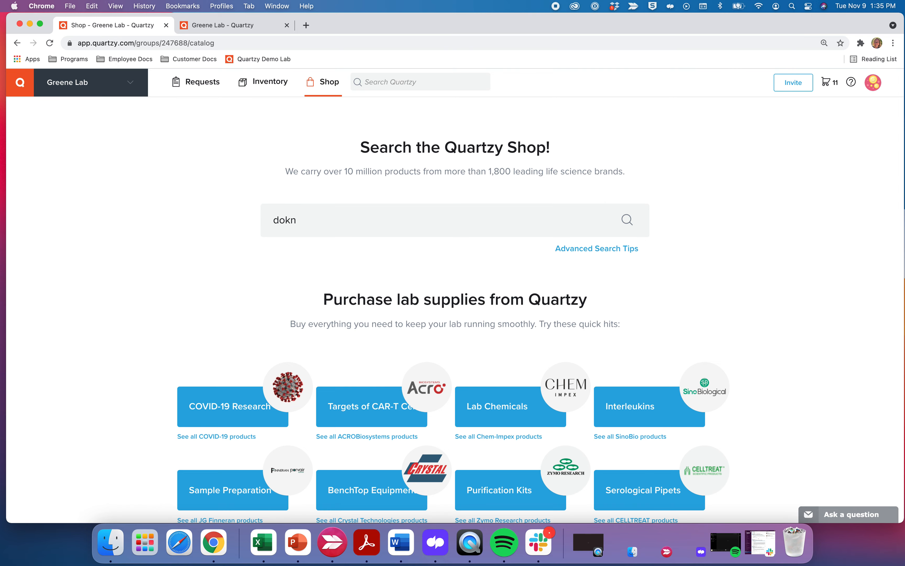
{"action": "key", "text": "BackSpace"}
{"action": "key", "text": "BackSpace"}
{"action": "type", "text": "nkey serum"}
{"action": "key", "text": "Return"}
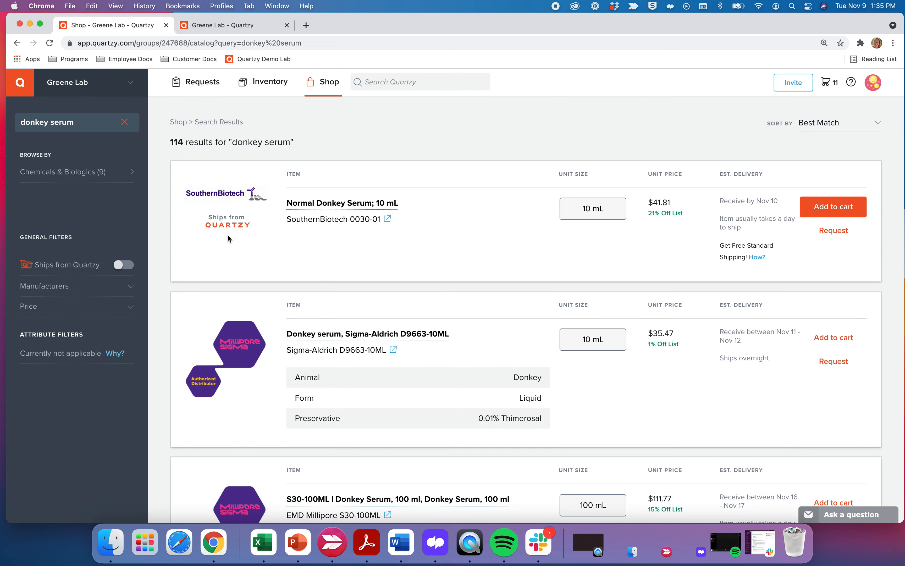
Browse the donkey serum results, briefly trying the ships-from-Quartzy filter.
{"action": "scroll", "coordinate": [226, 236], "scroll_direction": "down", "scroll_amount": 3}
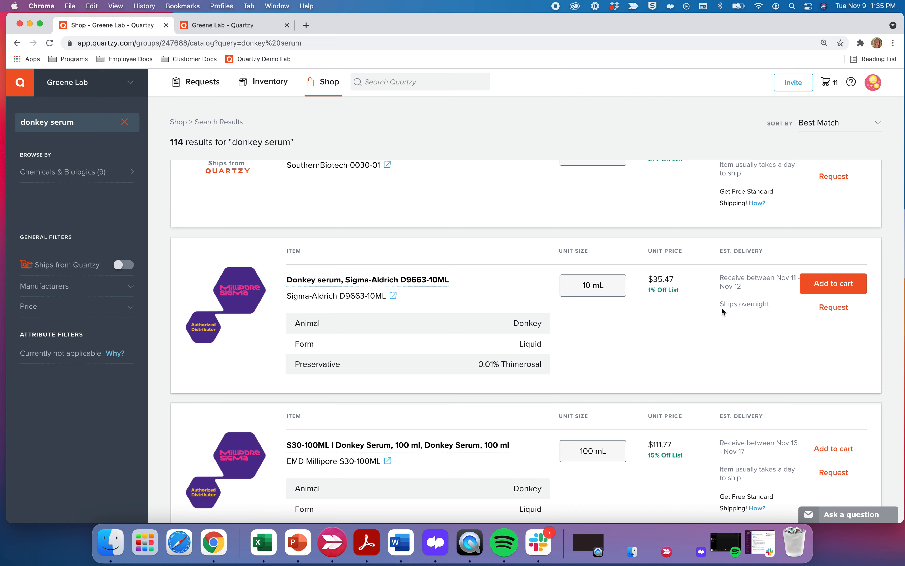
{"action": "left_click_drag", "start_coordinate": [720, 304], "coordinate": [762, 304]}
{"action": "left_click", "coordinate": [766, 310]}
{"action": "scroll", "coordinate": [753, 313], "scroll_direction": "up", "scroll_amount": 2}
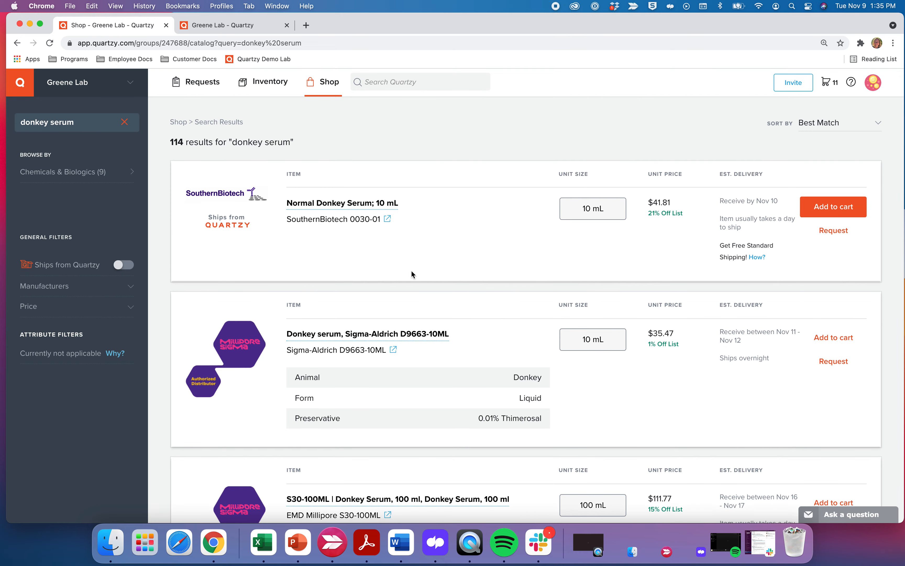
{"action": "left_click", "coordinate": [119, 266]}
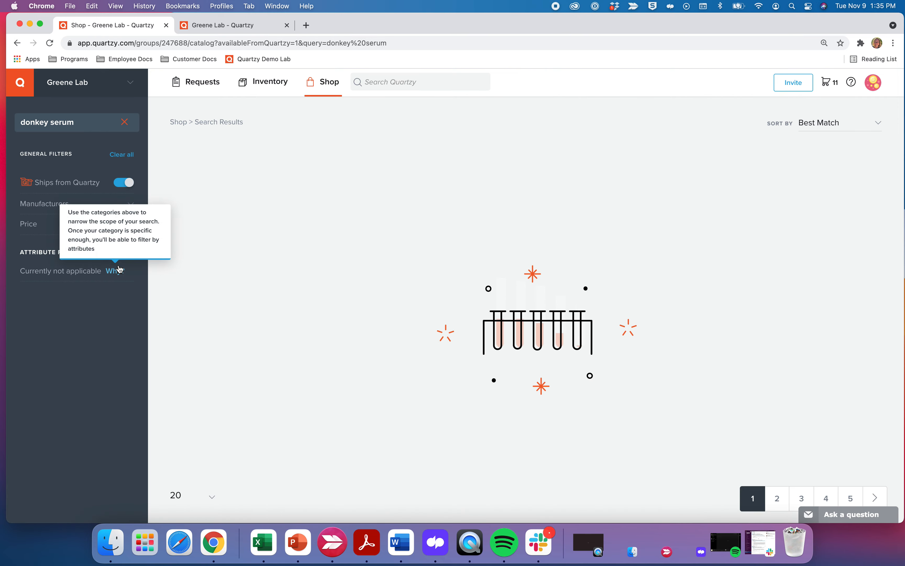
{"action": "left_click", "coordinate": [130, 266]}
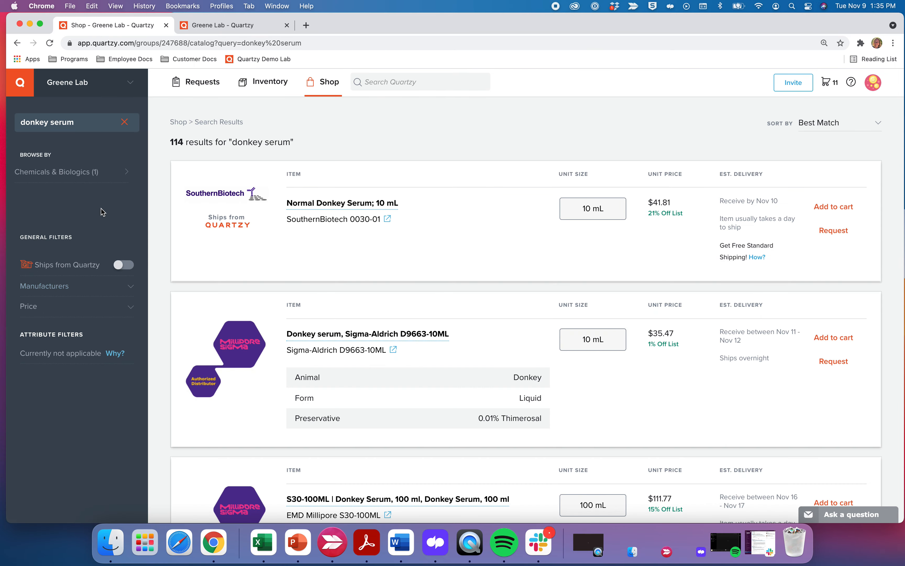
Filter manufacturers to Sigma-Aldrich and open the Donkey serum D9663-10ML product page.
{"action": "left_click", "coordinate": [96, 287]}
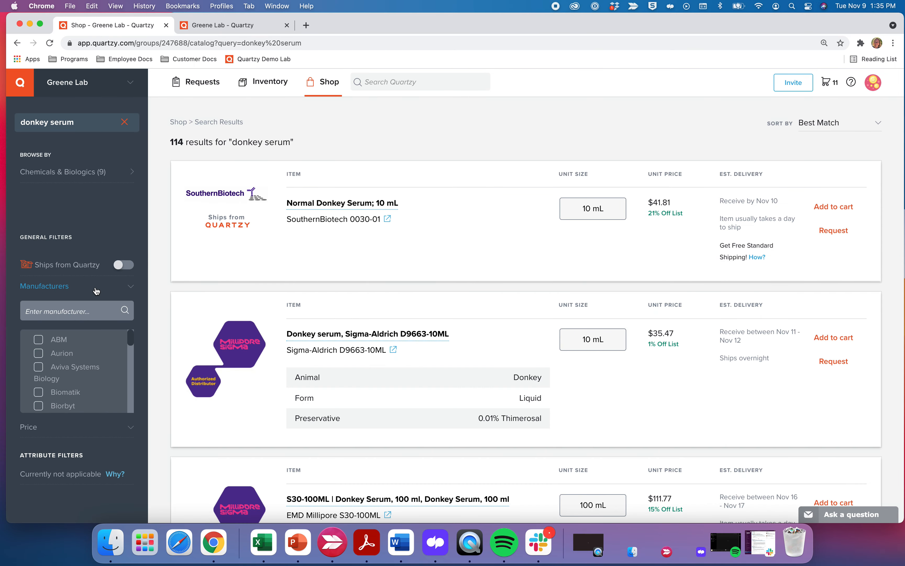
{"action": "left_click", "coordinate": [83, 314]}
{"action": "type", "text": "Sigma"}
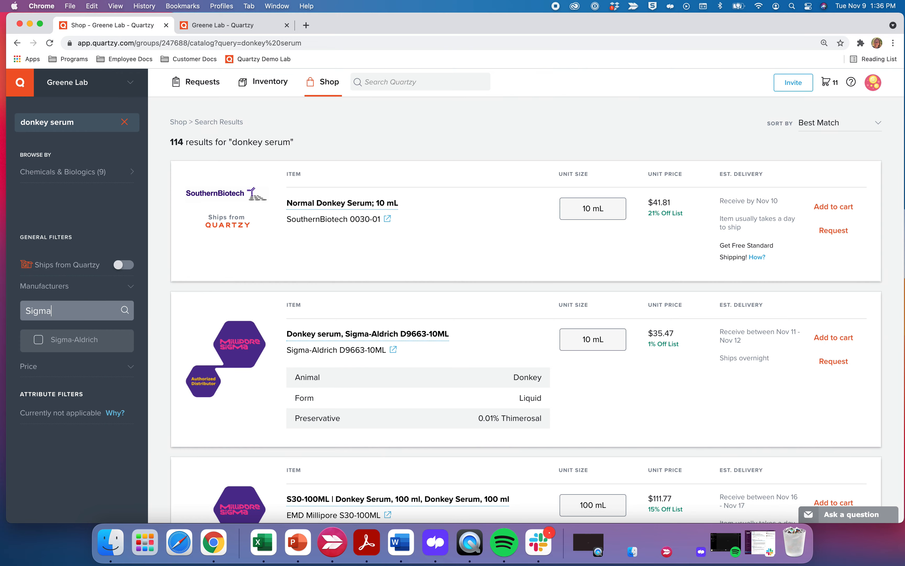
{"action": "left_click", "coordinate": [39, 339]}
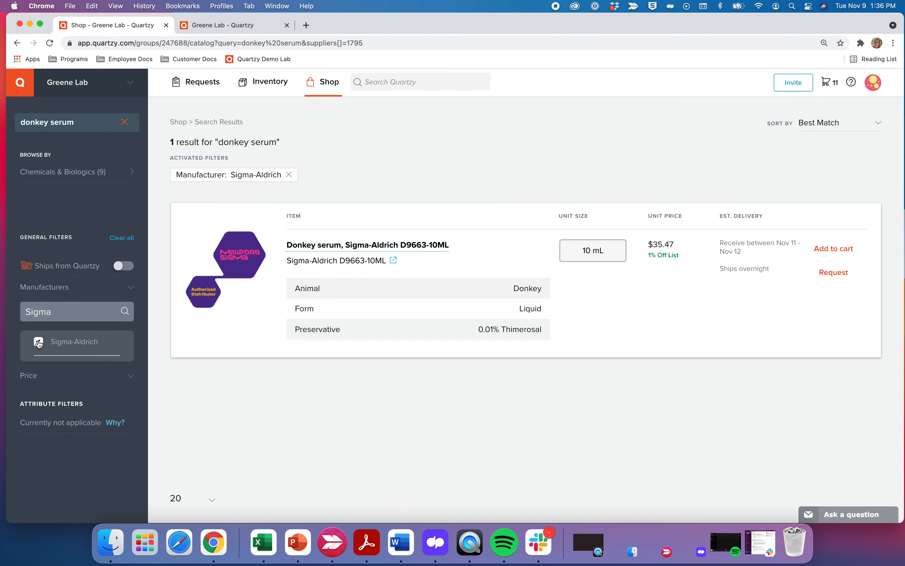
{"action": "left_click", "coordinate": [343, 247]}
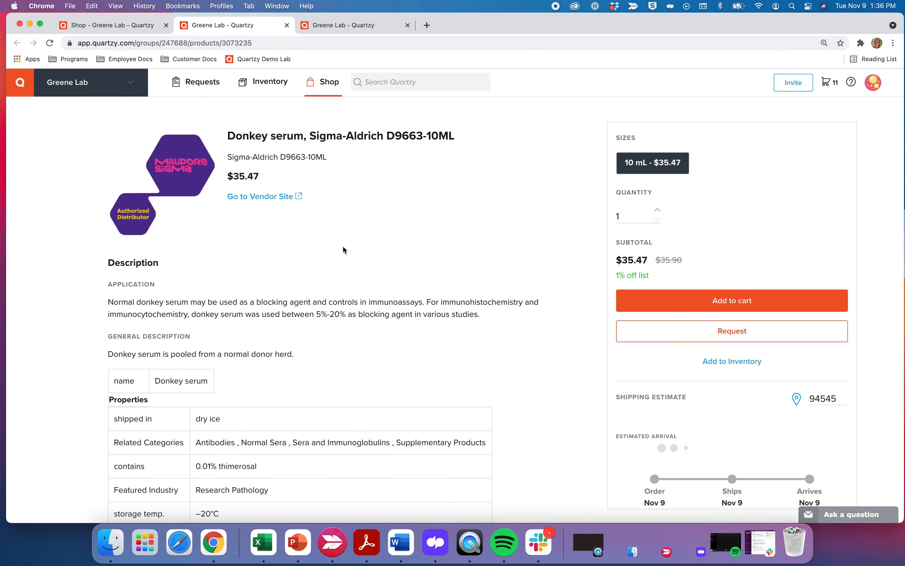
{"action": "scroll", "coordinate": [362, 306], "scroll_direction": "down", "scroll_amount": 3}
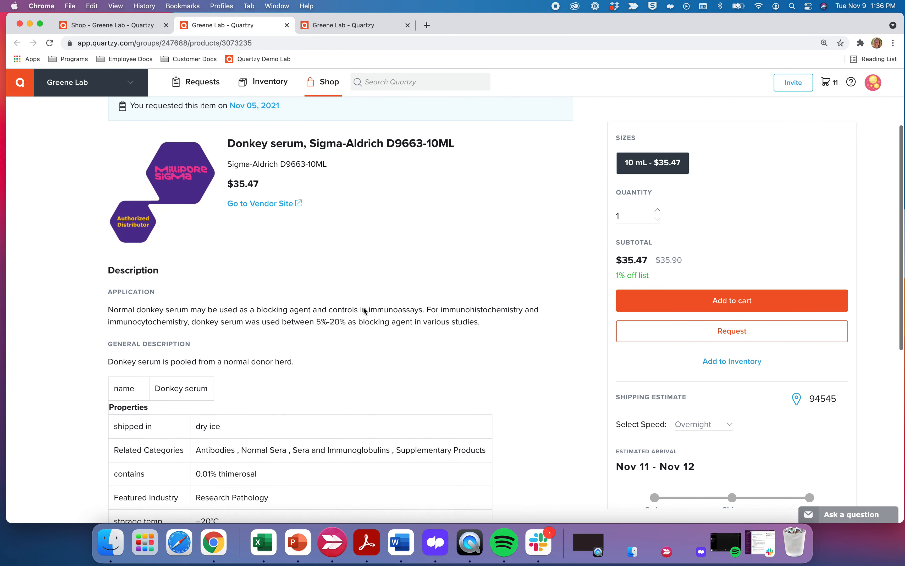
{"action": "scroll", "coordinate": [363, 307], "scroll_direction": "down", "scroll_amount": 7}
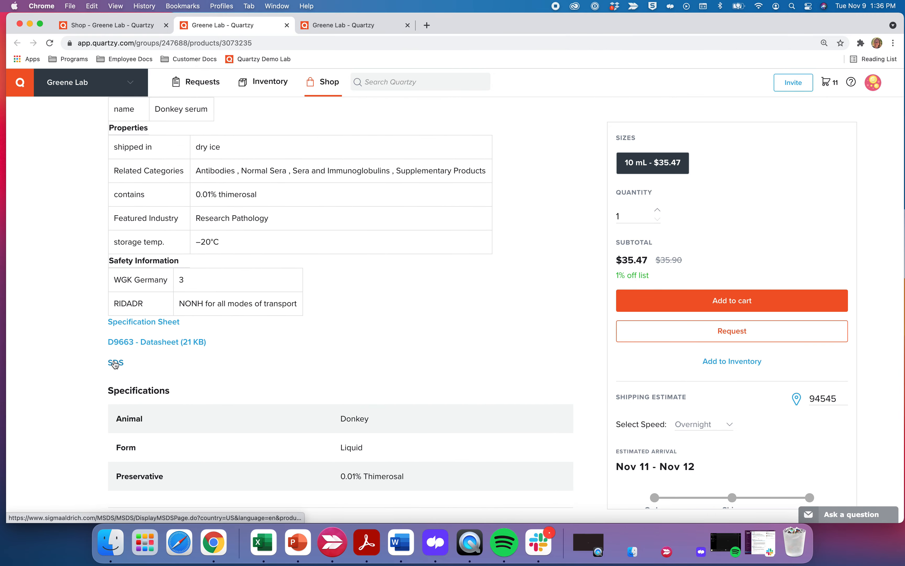
{"action": "scroll", "coordinate": [409, 345], "scroll_direction": "up", "scroll_amount": 5}
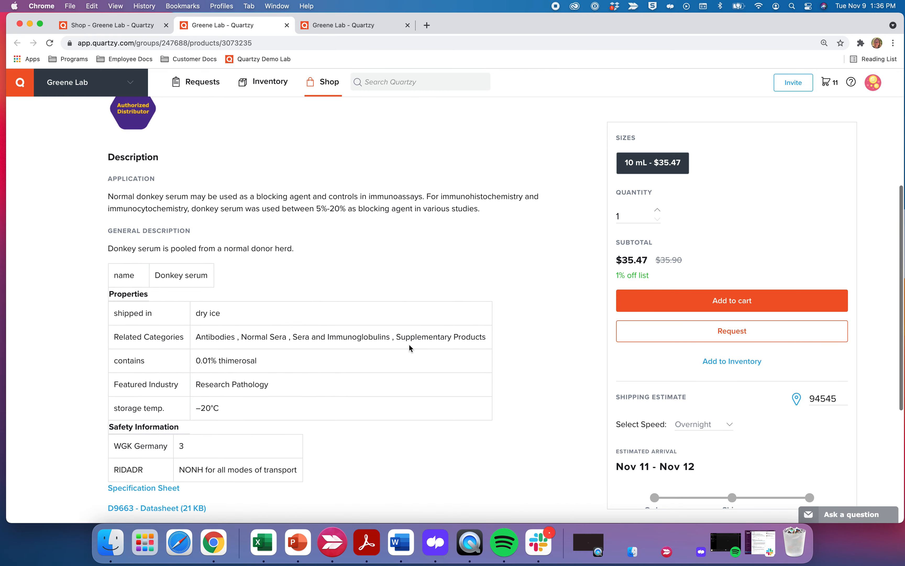
{"action": "scroll", "coordinate": [408, 343], "scroll_direction": "up", "scroll_amount": 2}
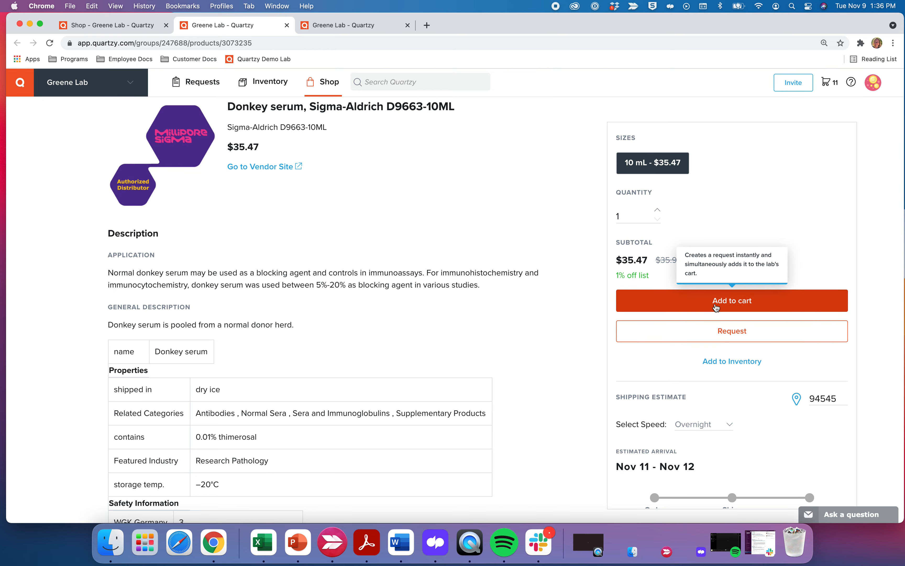
Submit an order request for Sigma-Aldrich Donkey serum D9663-10ML at $35.47.
{"action": "left_click", "coordinate": [719, 333]}
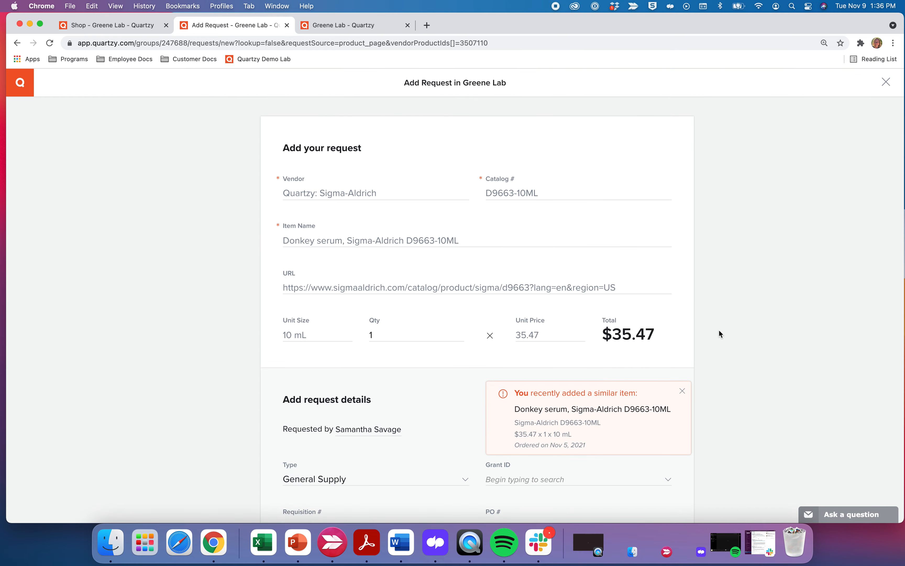
{"action": "scroll", "coordinate": [720, 332], "scroll_direction": "down", "scroll_amount": 2}
{"action": "scroll", "coordinate": [718, 328], "scroll_direction": "down", "scroll_amount": 2}
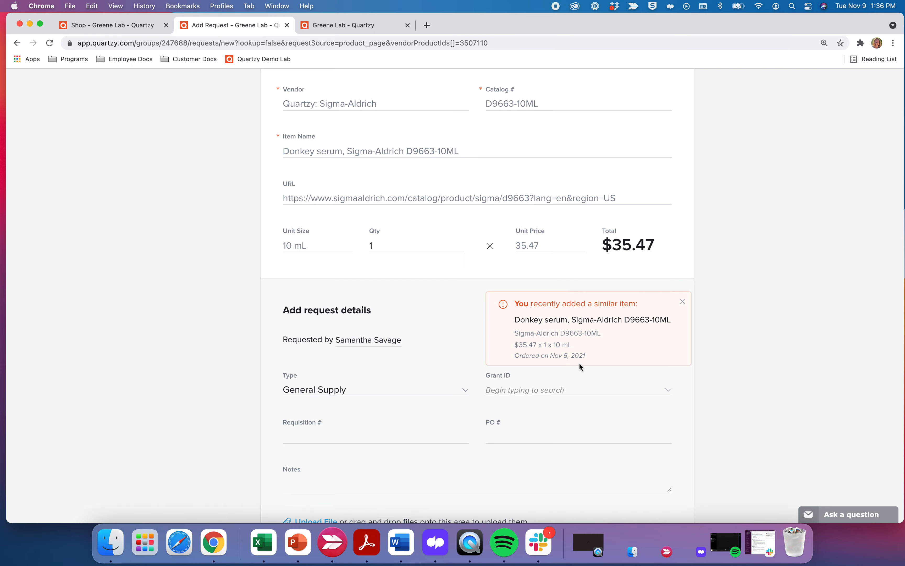
{"action": "scroll", "coordinate": [579, 363], "scroll_direction": "down", "scroll_amount": 4}
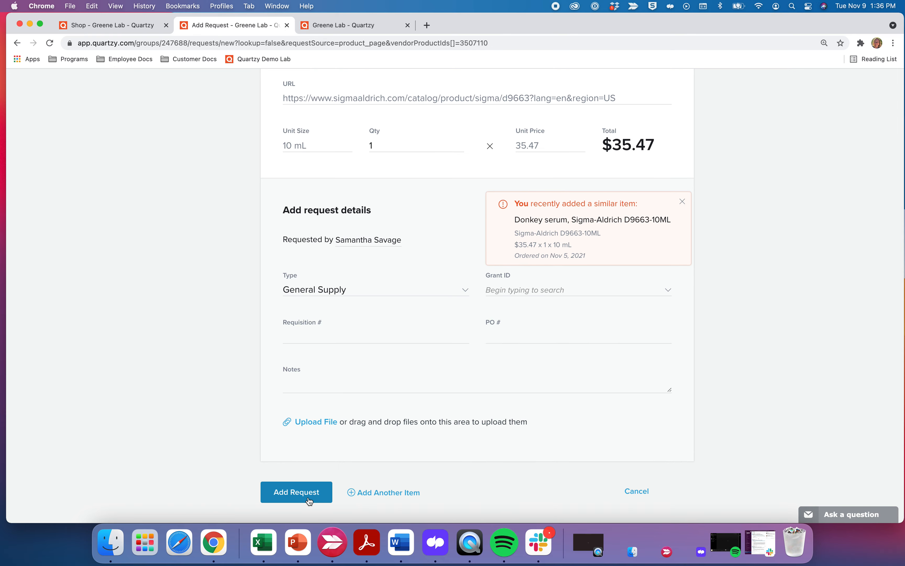
{"action": "left_click", "coordinate": [309, 500]}
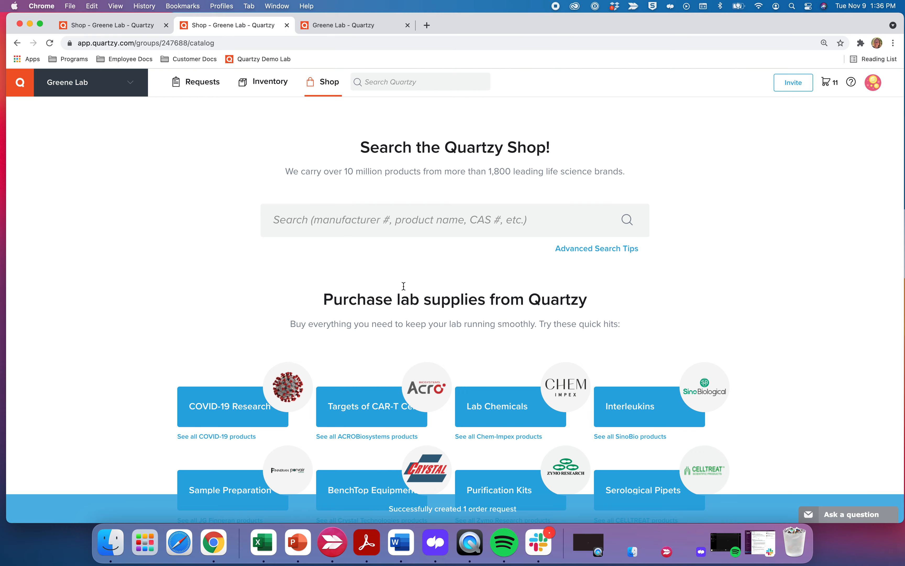
Select the donkey serum, Quick-DNA kit and RPMI requests and set their status to Approved.
{"action": "left_click", "coordinate": [207, 92]}
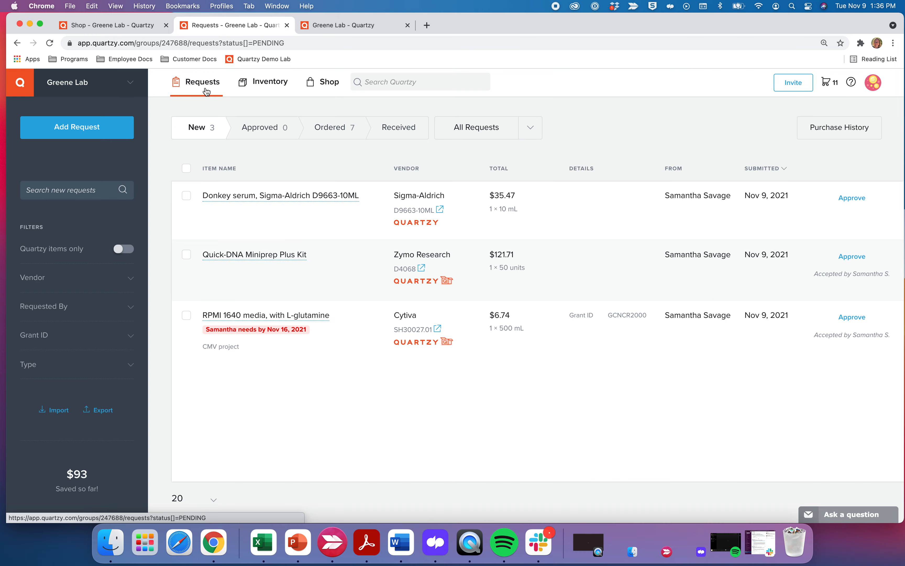
{"action": "left_click", "coordinate": [187, 169]}
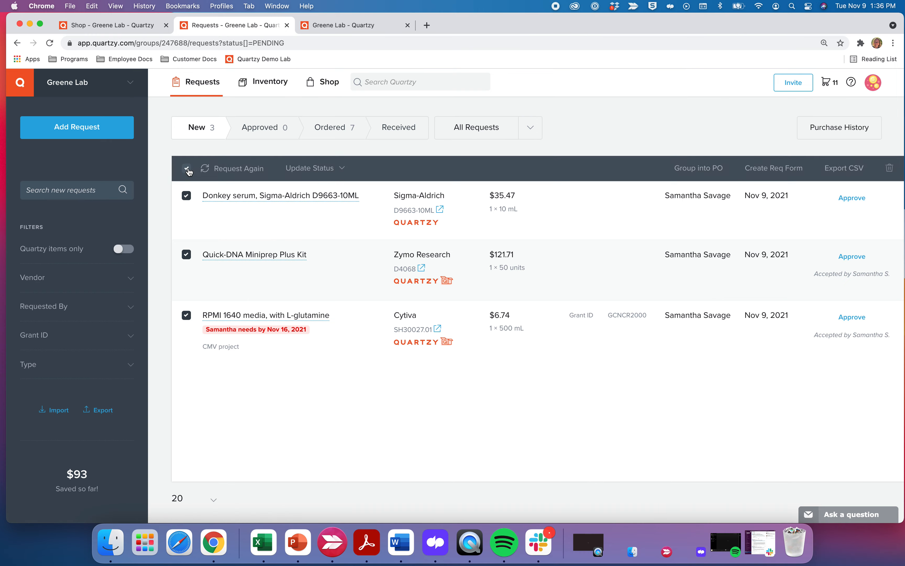
{"action": "left_click", "coordinate": [309, 169]}
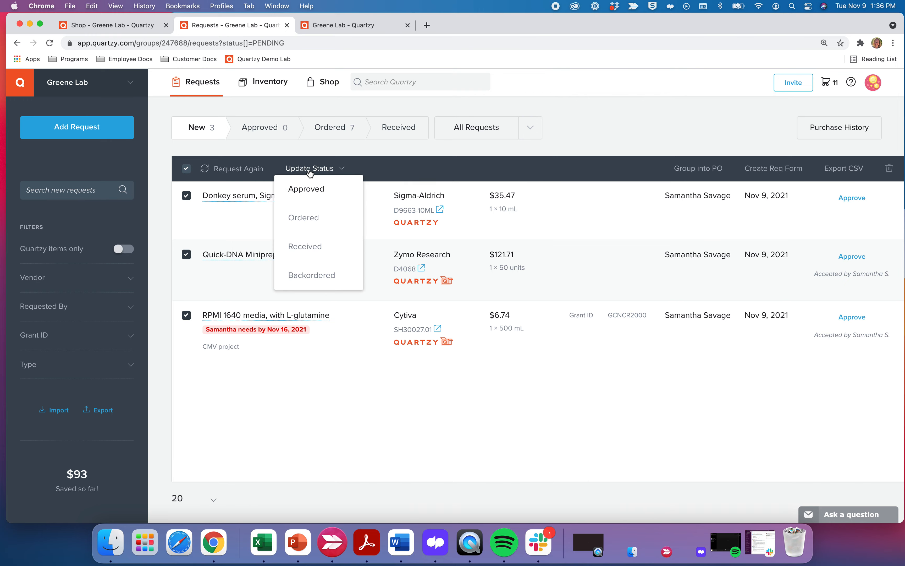
{"action": "left_click", "coordinate": [305, 189]}
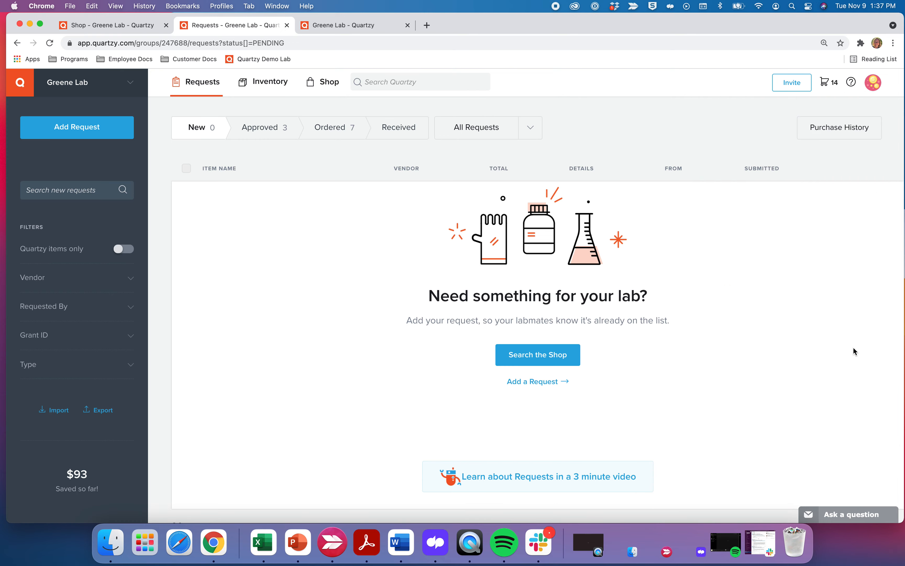
In the cart, save the donkey serum for later, then move it back into the cart.
{"action": "left_click", "coordinate": [830, 83]}
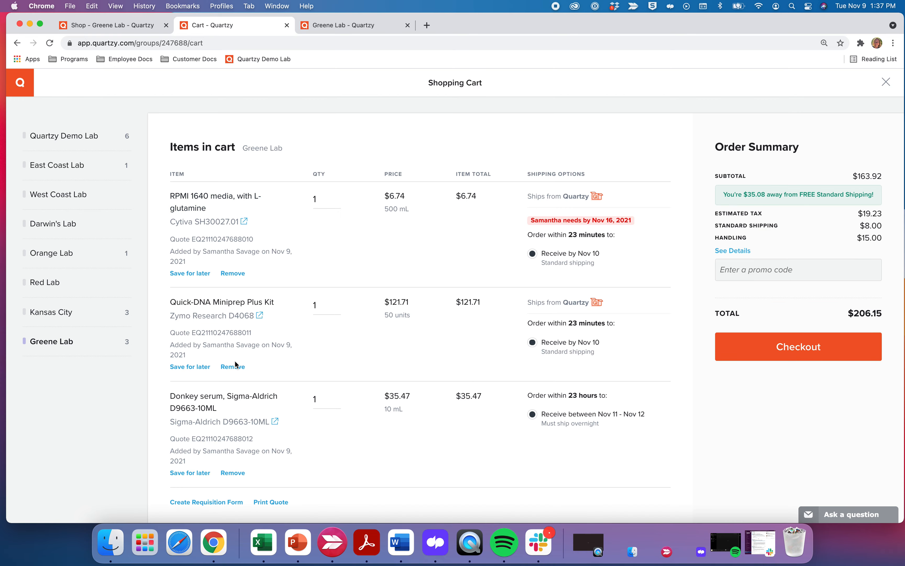
{"action": "scroll", "coordinate": [246, 371], "scroll_direction": "down", "scroll_amount": 1}
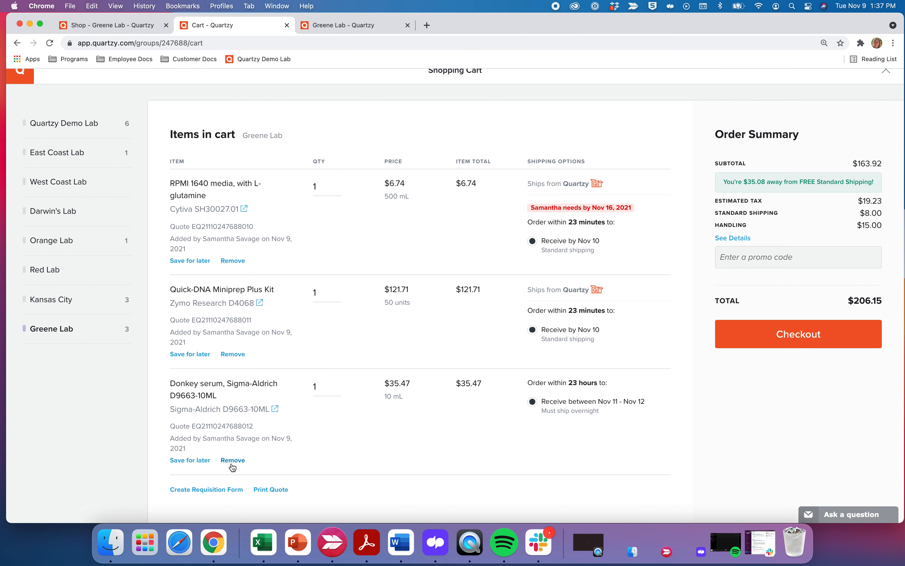
{"action": "left_click", "coordinate": [190, 459]}
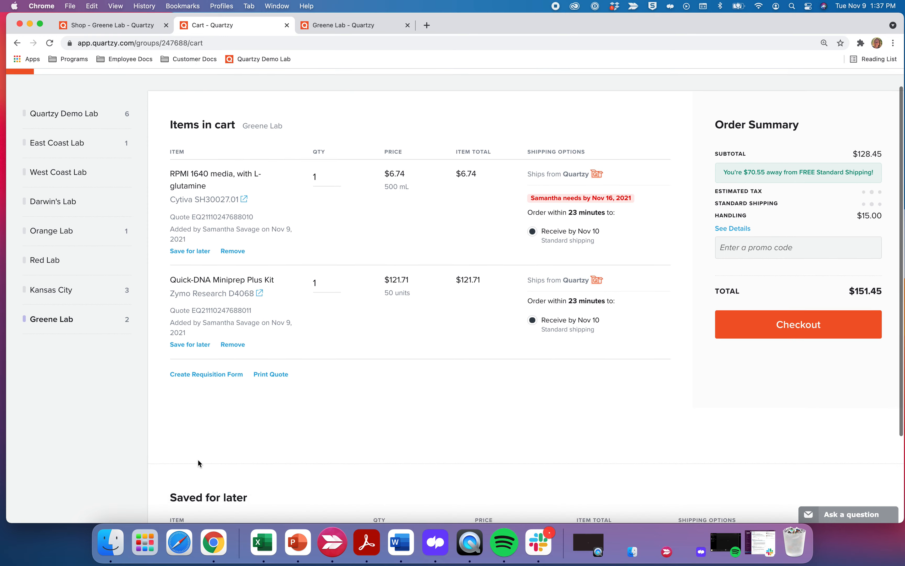
{"action": "scroll", "coordinate": [198, 459], "scroll_direction": "down", "scroll_amount": 3}
{"action": "left_click", "coordinate": [189, 487]}
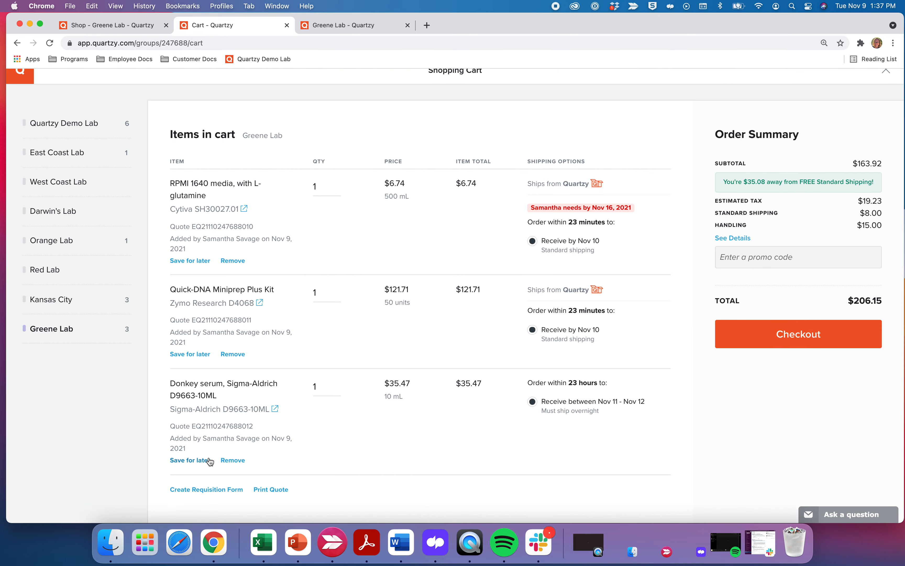
Change the Quick-DNA Miniprep Plus Kit quantity to 2, bringing the total to $332.95.
{"action": "left_click", "coordinate": [317, 186]}
{"action": "left_click_drag", "start_coordinate": [330, 290], "coordinate": [306, 297]}
{"action": "key", "text": "BackSpace"}
{"action": "type", "text": "2"}
{"action": "left_click", "coordinate": [366, 347]}
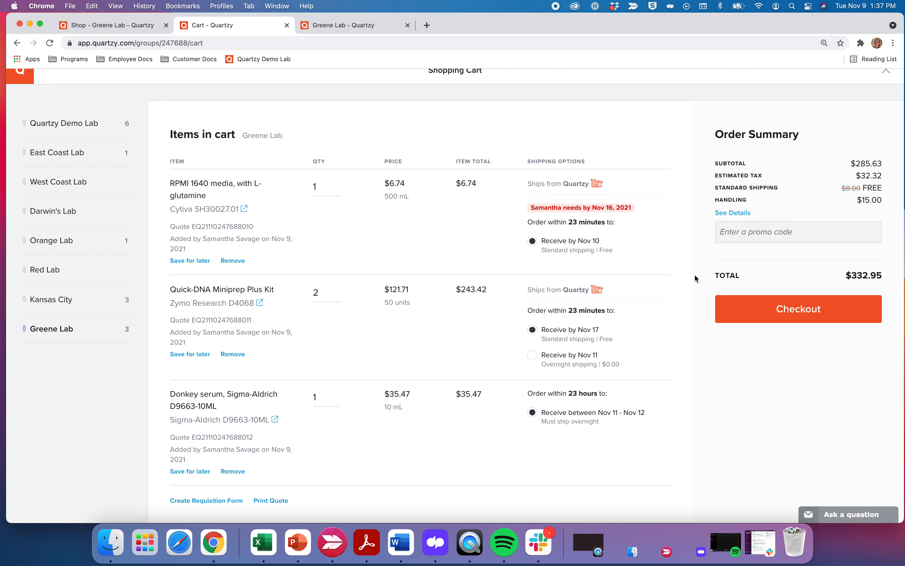
Review the shipping and handling breakdown, then proceed to checkout.
{"action": "left_click", "coordinate": [734, 213]}
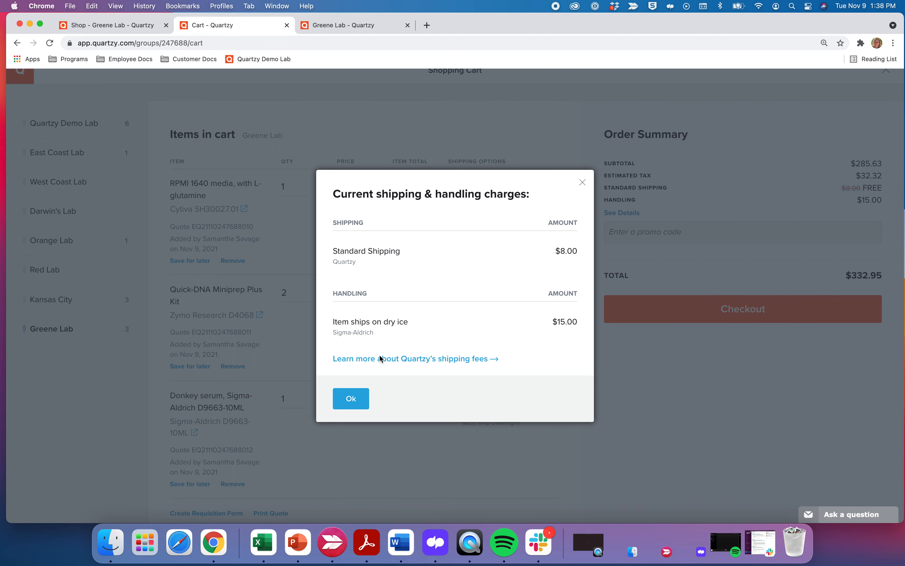
{"action": "left_click", "coordinate": [351, 406]}
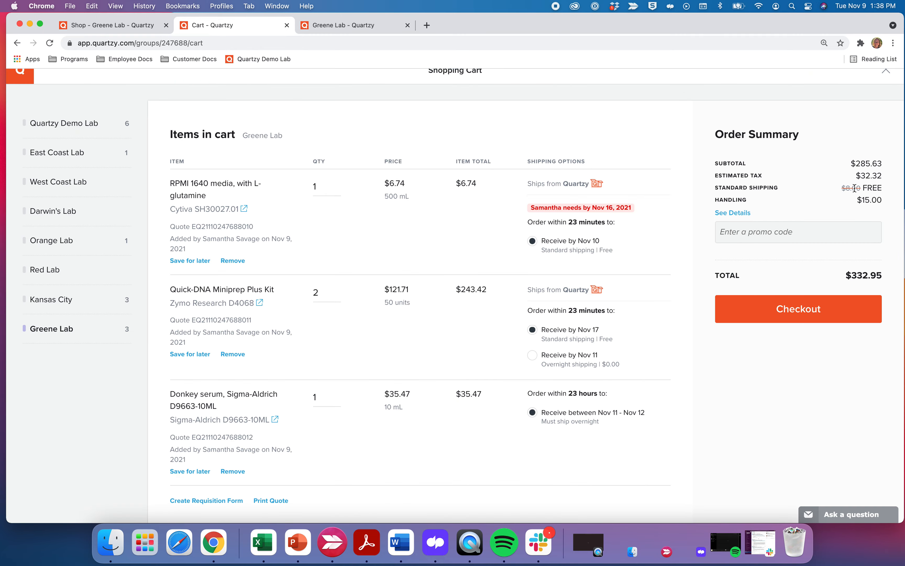
{"action": "left_click", "coordinate": [792, 314]}
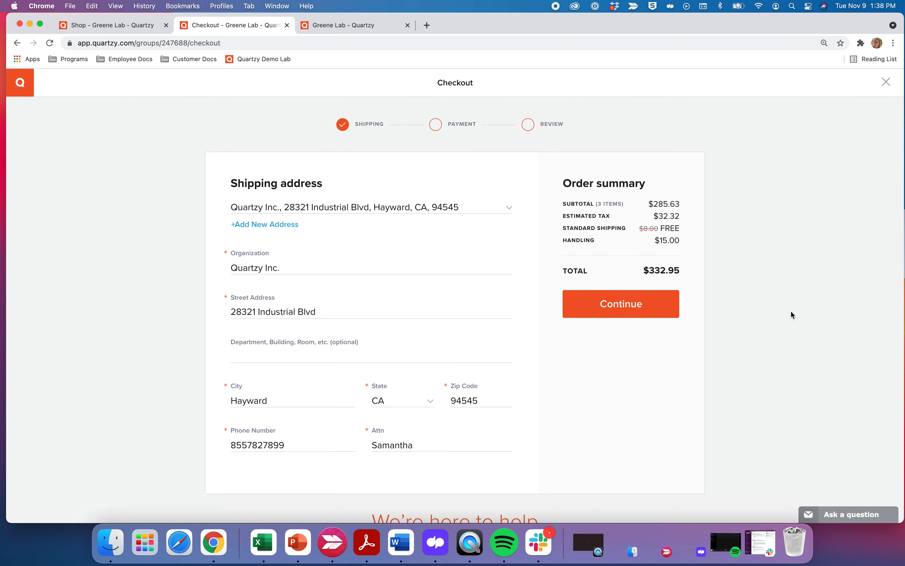
Keep the Quartzy Inc. shipping address and continue checkout to the Payment step.
{"action": "scroll", "coordinate": [465, 259], "scroll_direction": "down", "scroll_amount": 2}
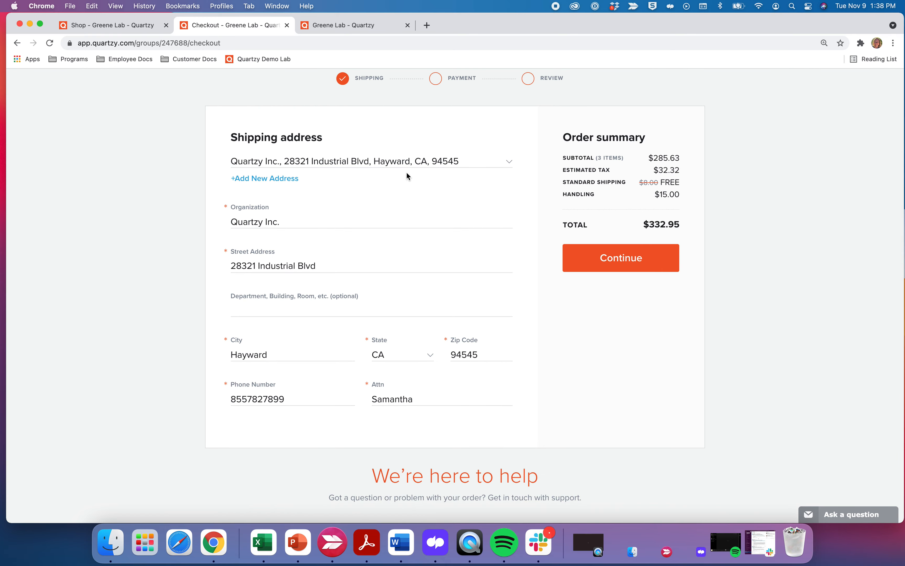
{"action": "left_click", "coordinate": [306, 163]}
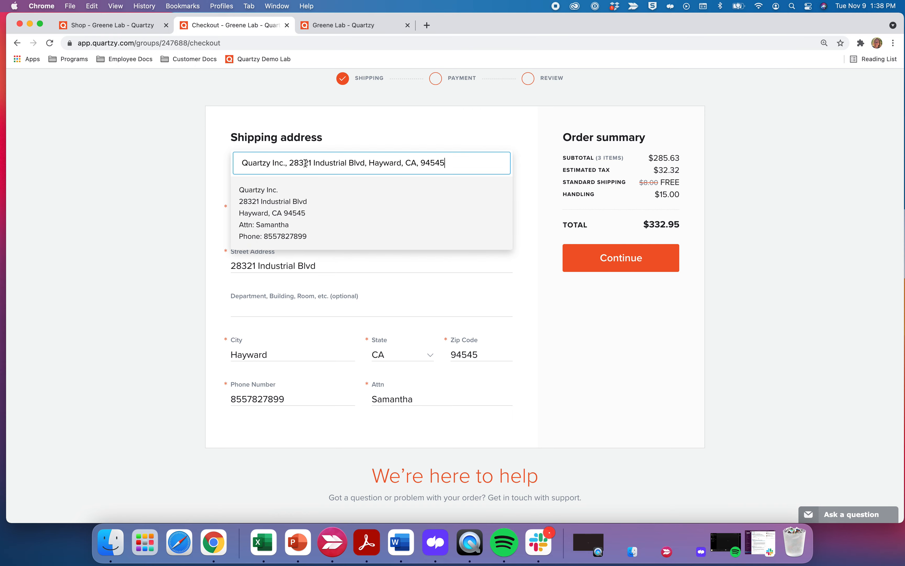
{"action": "left_click", "coordinate": [477, 303]}
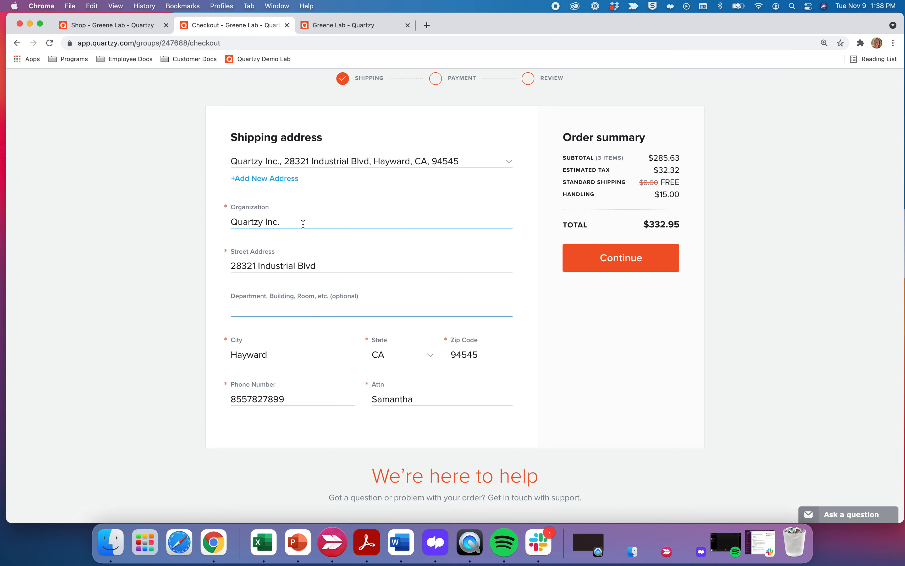
{"action": "left_click", "coordinate": [617, 266]}
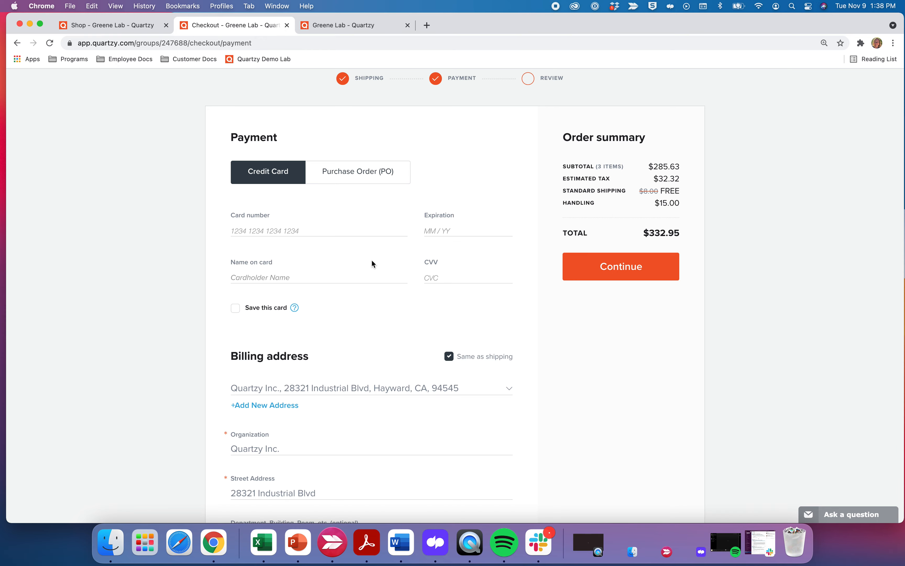
Scroll through the payment section and select the optional reference number field.
{"action": "scroll", "coordinate": [371, 260], "scroll_direction": "down", "scroll_amount": 5}
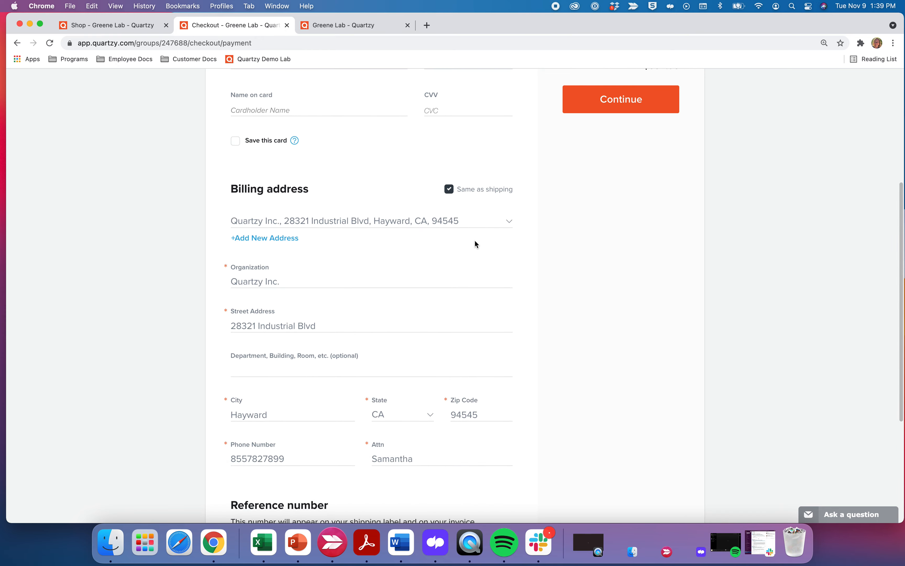
{"action": "scroll", "coordinate": [406, 301], "scroll_direction": "down", "scroll_amount": 3}
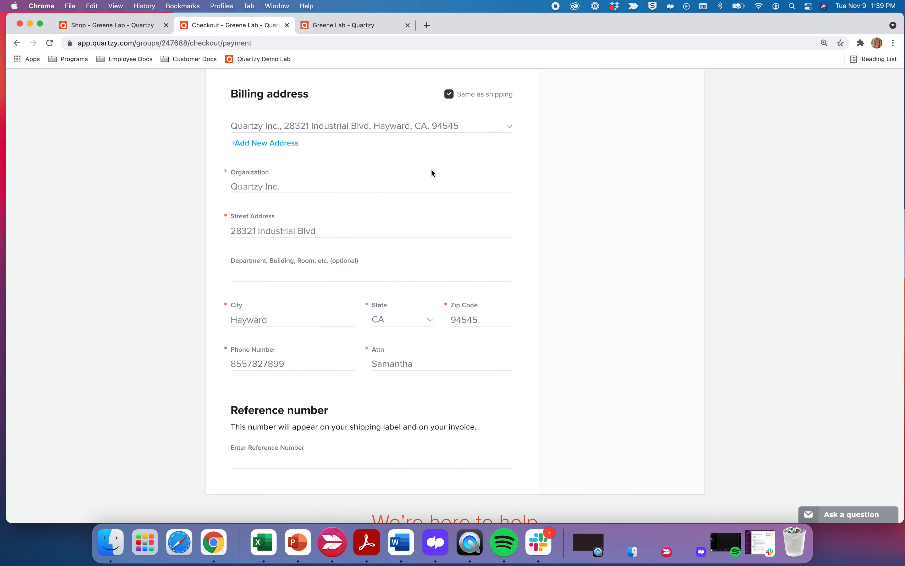
{"action": "scroll", "coordinate": [431, 169], "scroll_direction": "down", "scroll_amount": 2}
{"action": "left_click", "coordinate": [295, 426]}
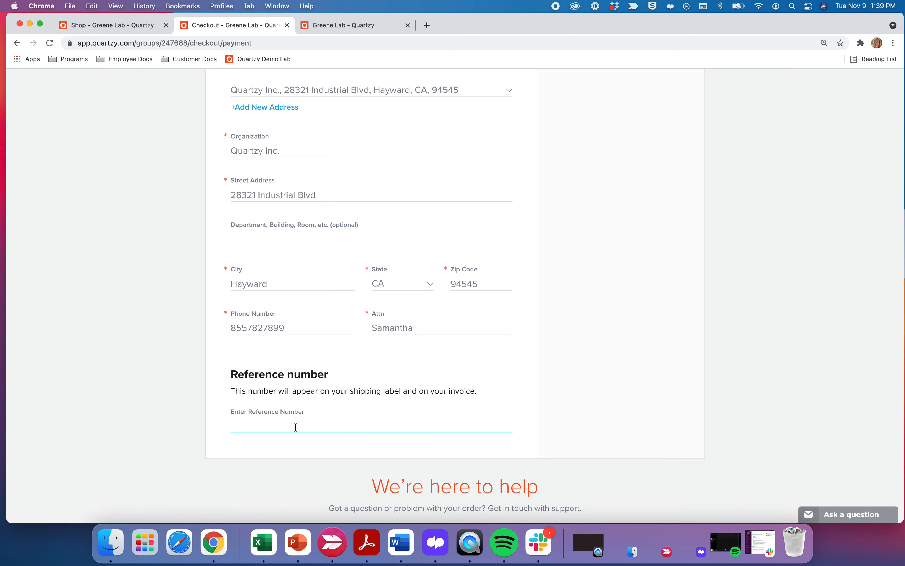
{"action": "scroll", "coordinate": [427, 380], "scroll_direction": "up", "scroll_amount": 10}
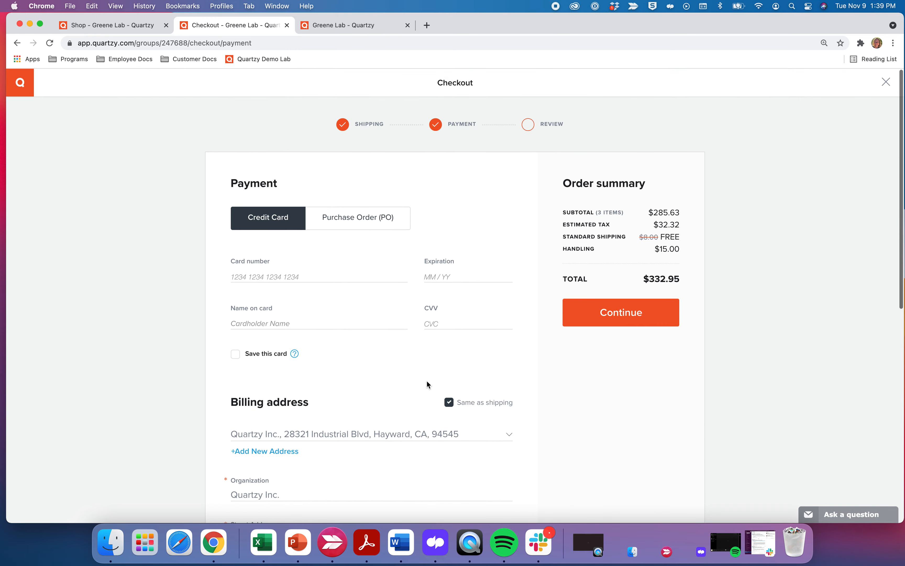
Switch payment to Purchase Order, enter the PO number, and continue to Review order.
{"action": "left_click", "coordinate": [378, 218]}
{"action": "left_click", "coordinate": [299, 267]}
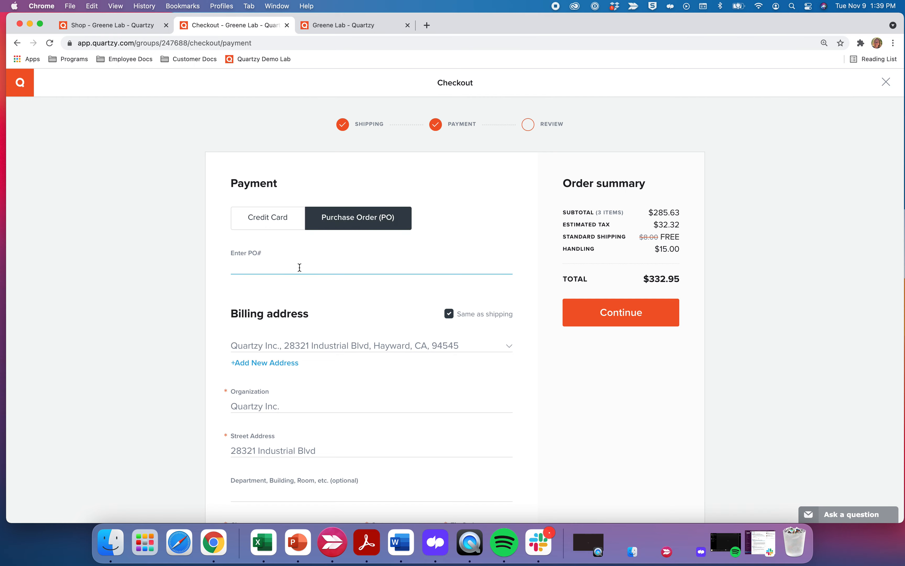
{"action": "type", "text": "123456789"}
{"action": "left_click", "coordinate": [357, 294]}
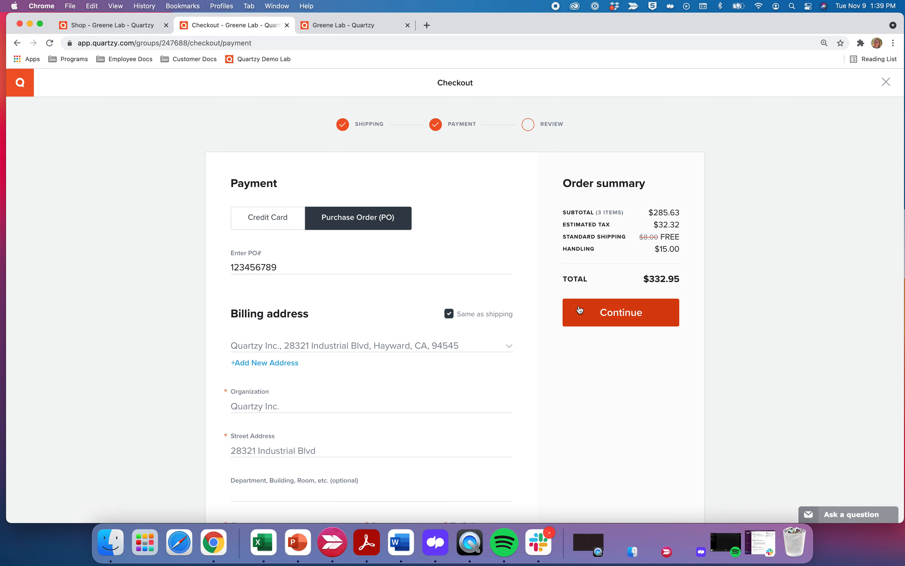
{"action": "left_click", "coordinate": [606, 317]}
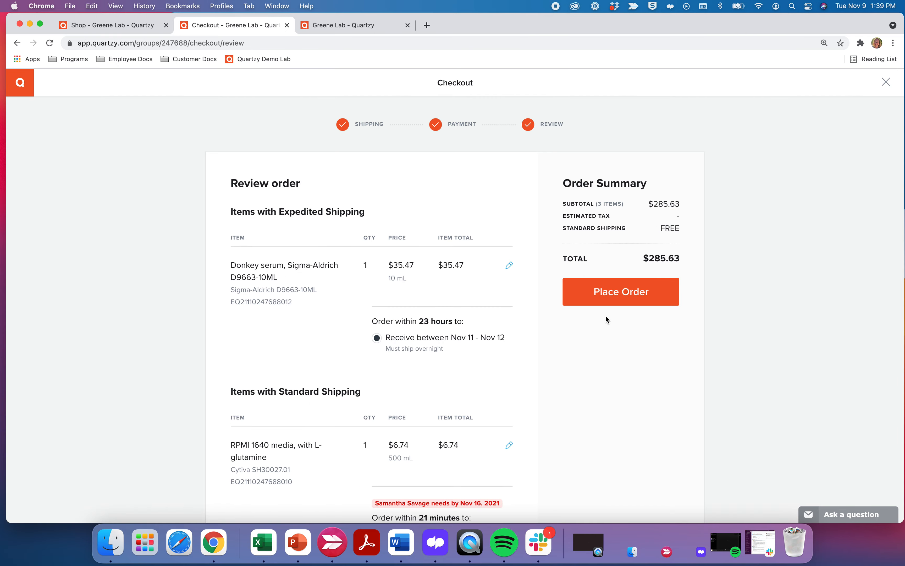
Review the $332.95 order details and notification e-mail, then place the order for all three items.
{"action": "scroll", "coordinate": [401, 347], "scroll_direction": "down", "scroll_amount": 10}
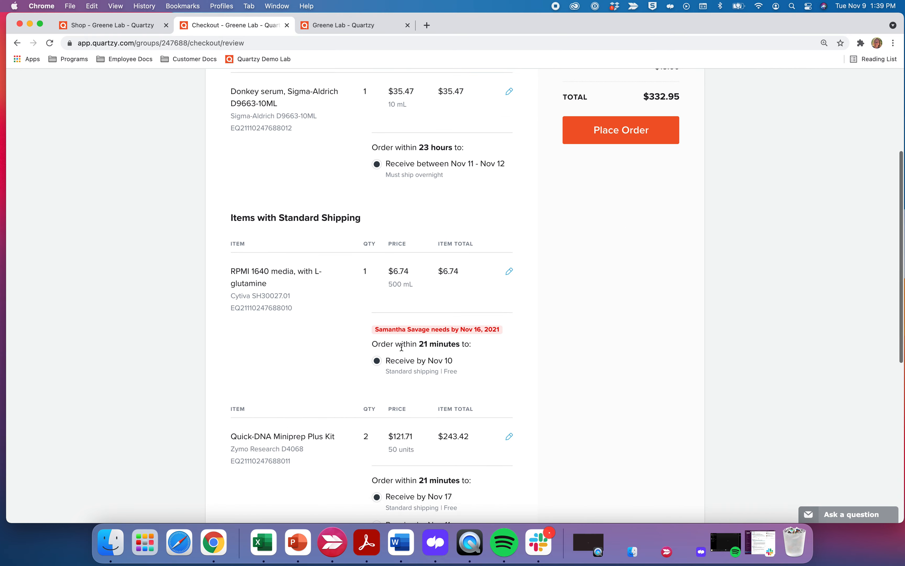
{"action": "scroll", "coordinate": [401, 347], "scroll_direction": "down", "scroll_amount": 5}
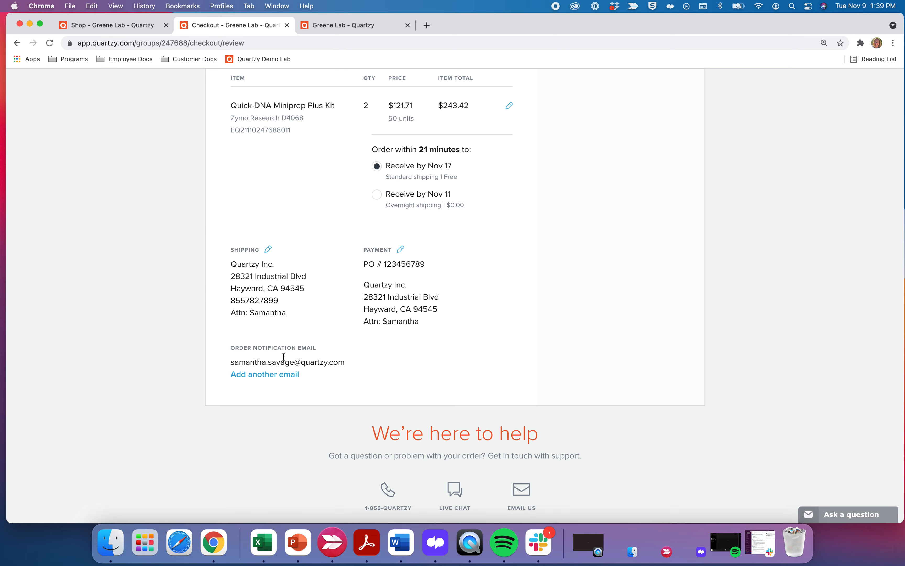
{"action": "left_click_drag", "start_coordinate": [346, 363], "coordinate": [307, 368]}
{"action": "left_click", "coordinate": [354, 370]}
{"action": "scroll", "coordinate": [508, 343], "scroll_direction": "up", "scroll_amount": 2}
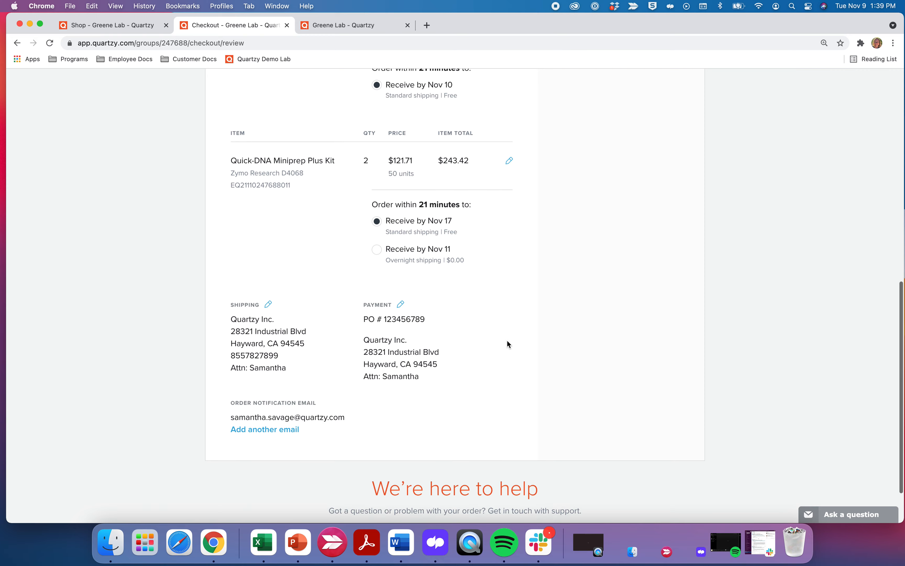
{"action": "scroll", "coordinate": [507, 341], "scroll_direction": "up", "scroll_amount": 12}
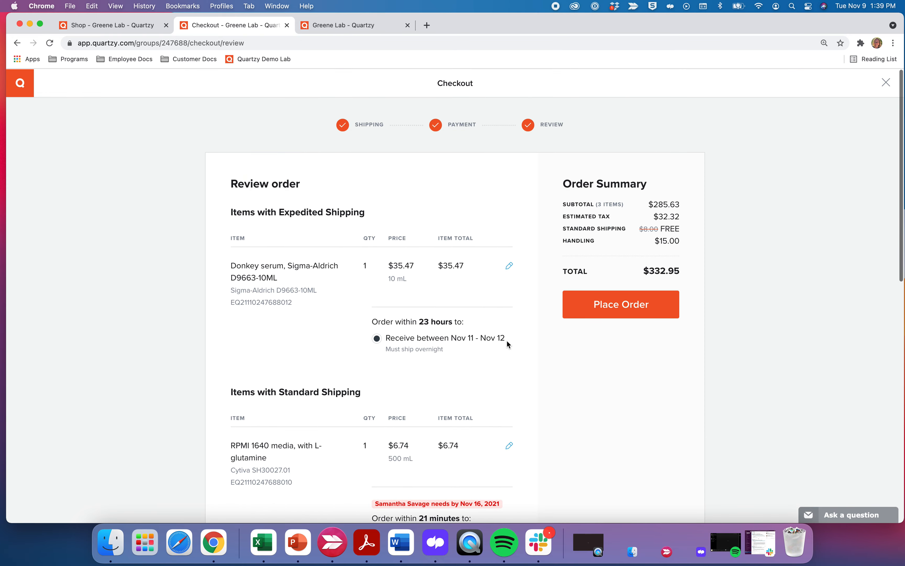
{"action": "left_click", "coordinate": [618, 304]}
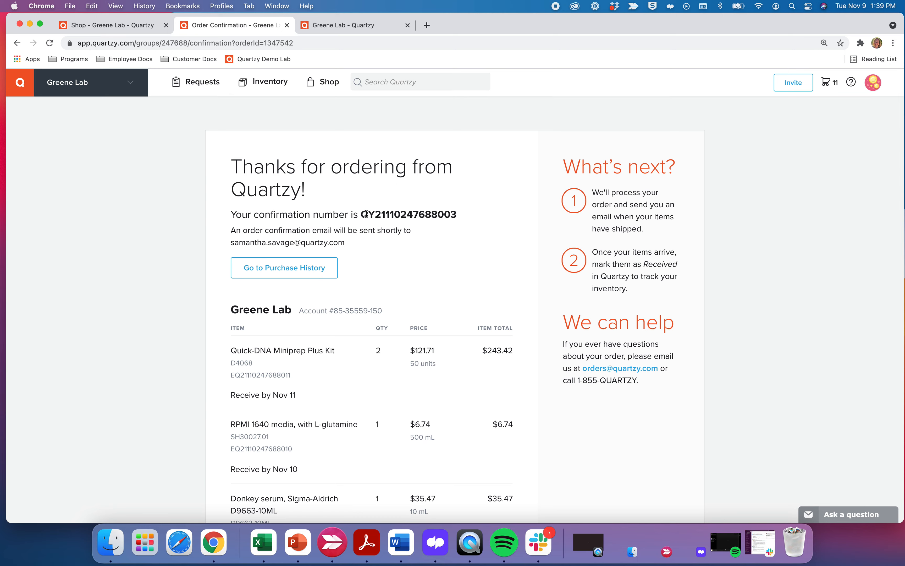
Check the confirmation number and order summary, then go to Purchase History.
{"action": "left_click_drag", "start_coordinate": [361, 215], "coordinate": [464, 221]}
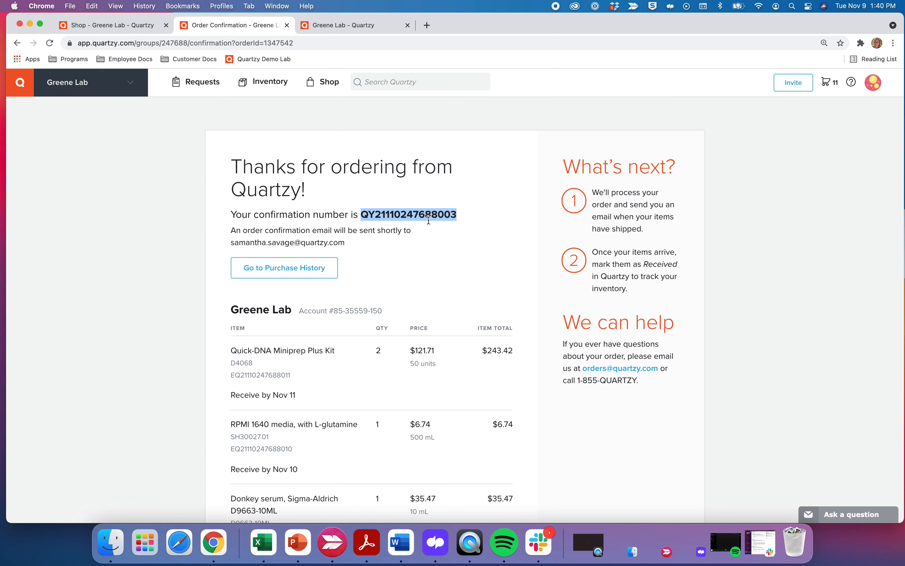
{"action": "left_click", "coordinate": [433, 234]}
{"action": "scroll", "coordinate": [434, 234], "scroll_direction": "down", "scroll_amount": 2}
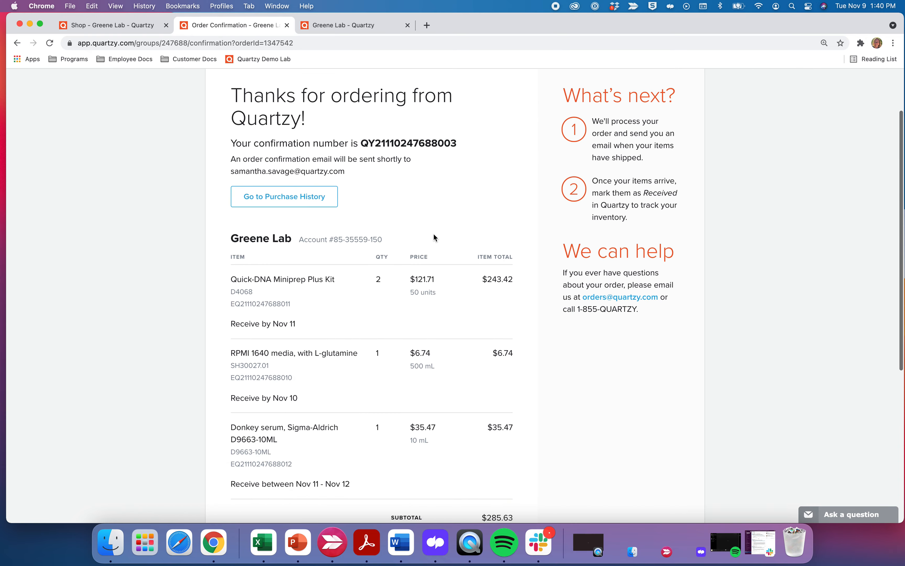
{"action": "scroll", "coordinate": [433, 236], "scroll_direction": "down", "scroll_amount": 2}
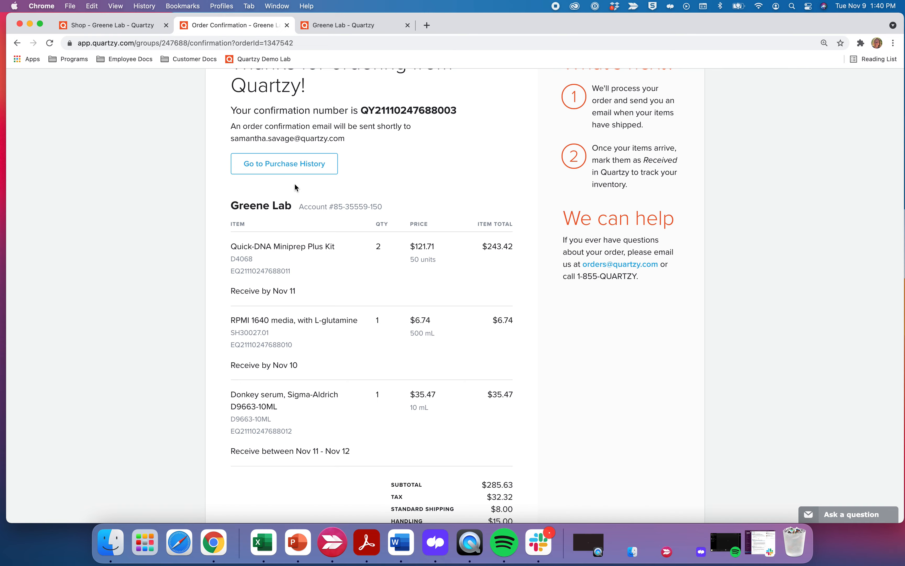
{"action": "scroll", "coordinate": [294, 184], "scroll_direction": "up", "scroll_amount": 2}
{"action": "left_click", "coordinate": [308, 209]}
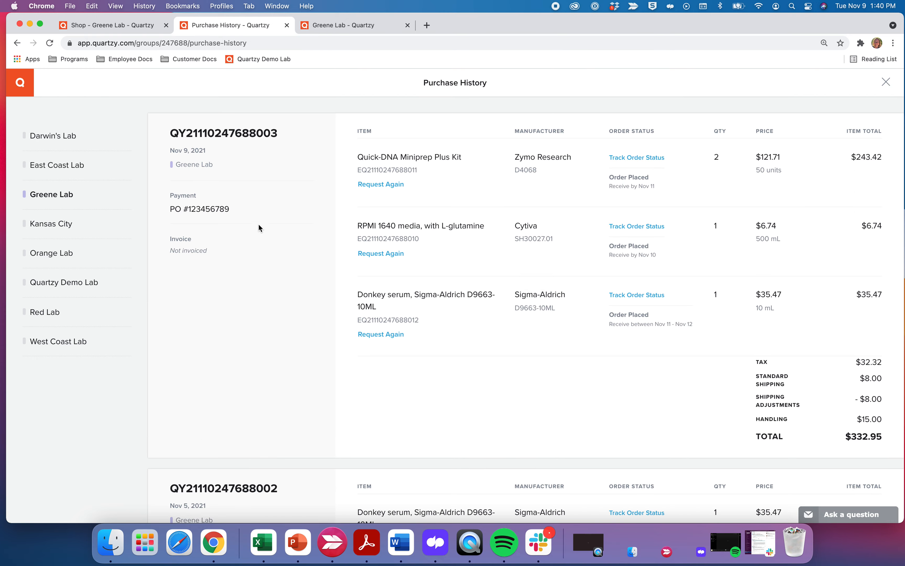
Return to the Greene Lab requests page and show the Ordered requests.
{"action": "scroll", "coordinate": [266, 225], "scroll_direction": "down", "scroll_amount": 10}
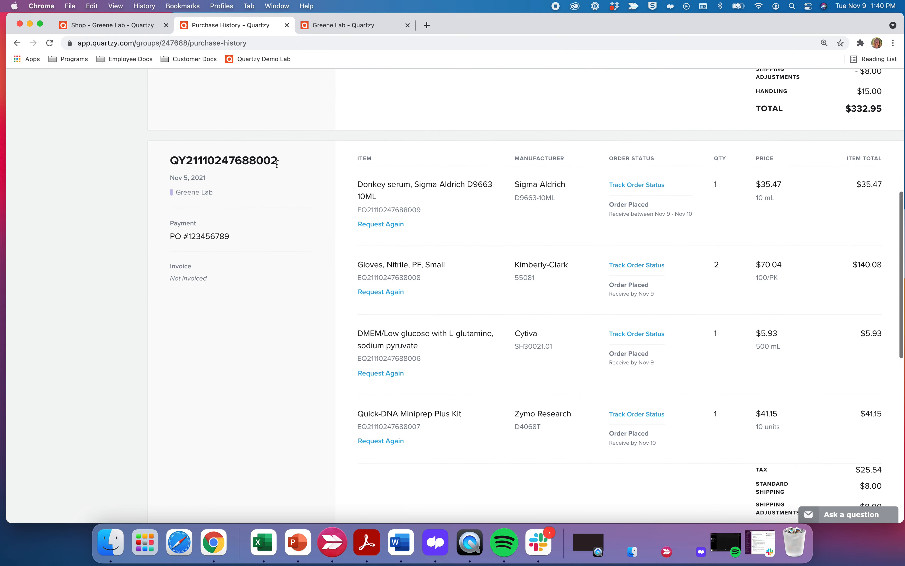
{"action": "scroll", "coordinate": [260, 186], "scroll_direction": "up", "scroll_amount": 10}
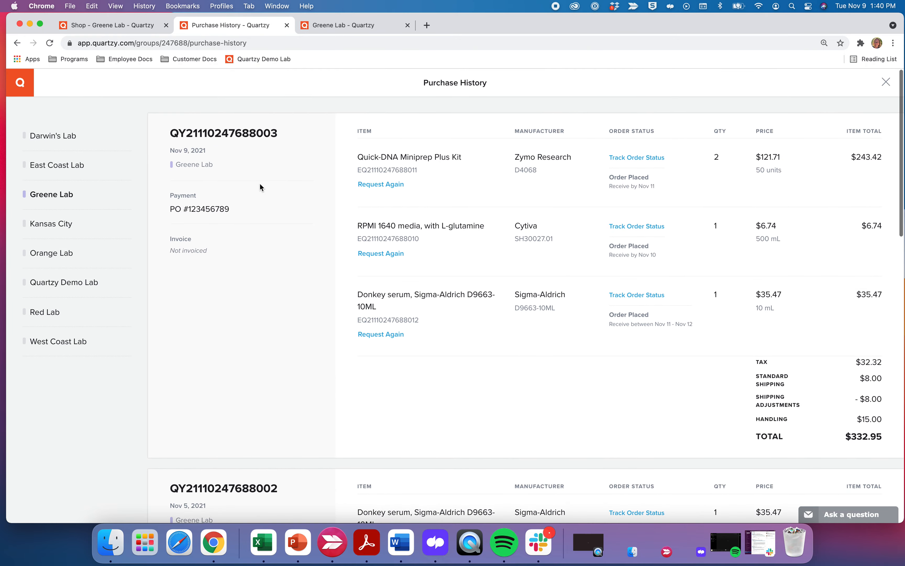
{"action": "left_click", "coordinate": [18, 89]}
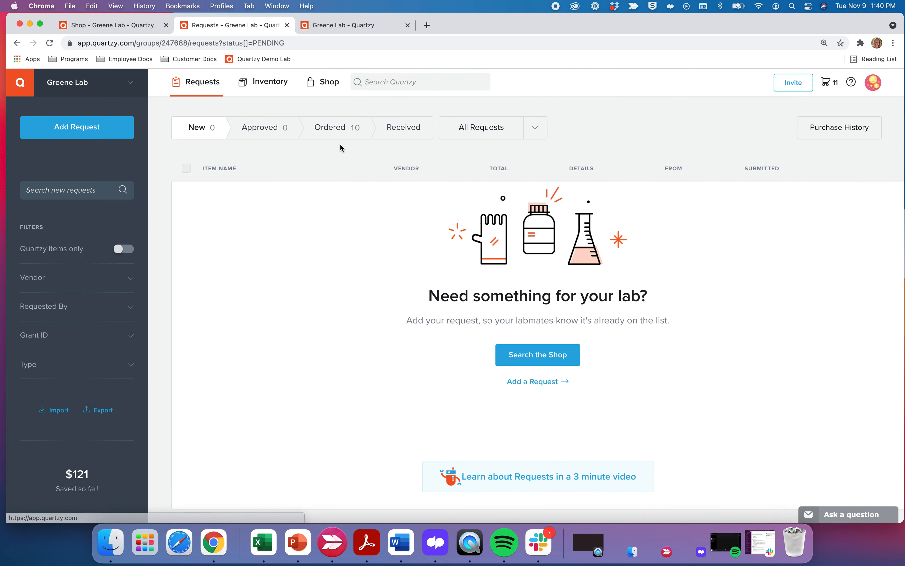
{"action": "left_click", "coordinate": [339, 136]}
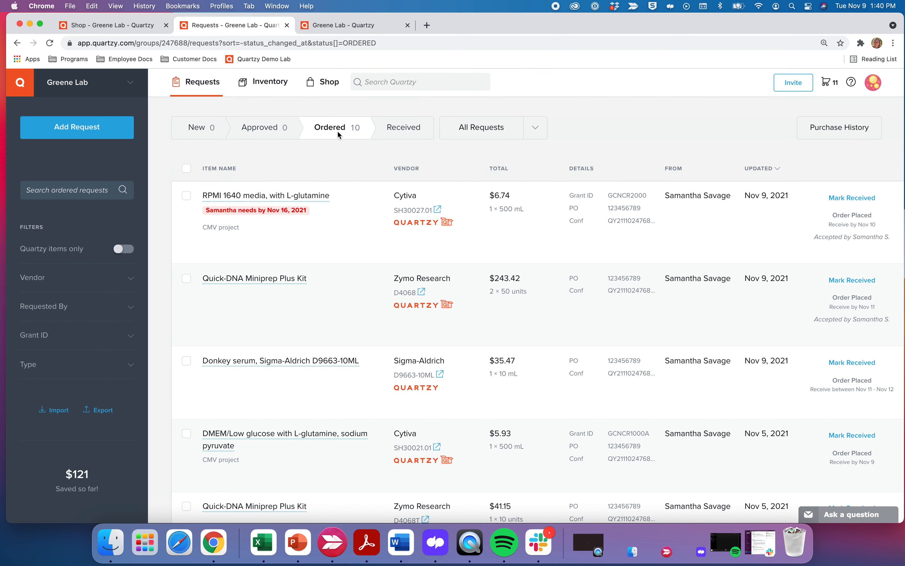
View and close the RPMI 1640 media request details, then open and dismiss Ask a question.
{"action": "left_click", "coordinate": [313, 197]}
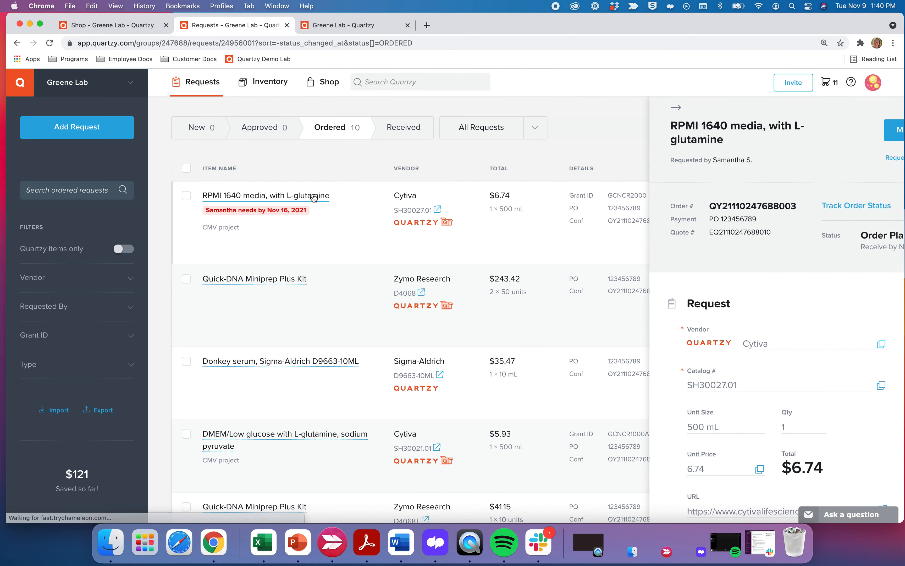
{"action": "scroll", "coordinate": [745, 281], "scroll_direction": "down", "scroll_amount": 15}
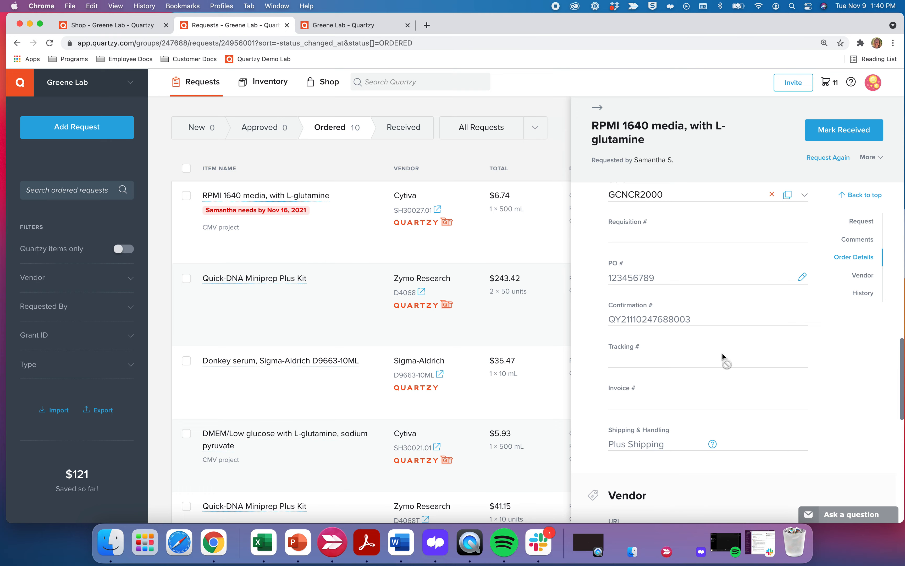
{"action": "left_click", "coordinate": [596, 108]}
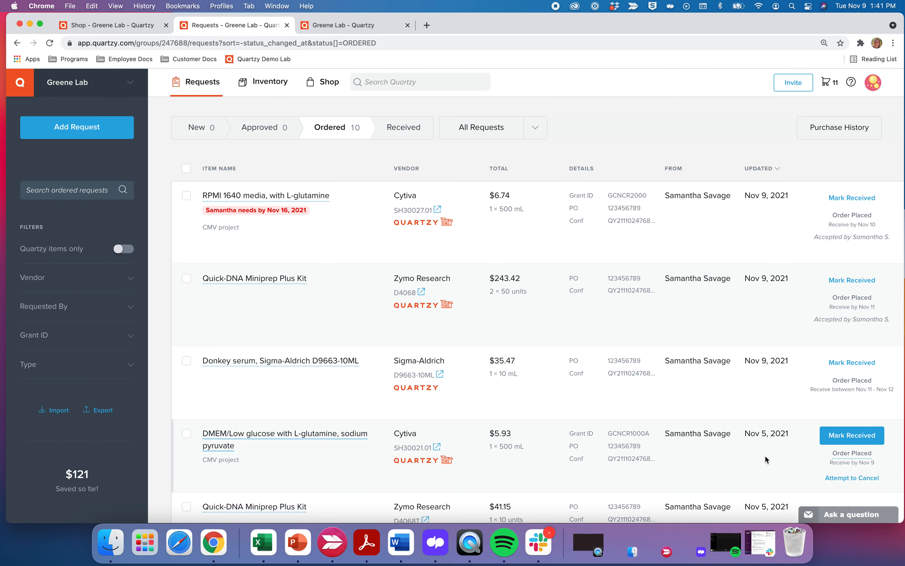
{"action": "left_click", "coordinate": [846, 518]}
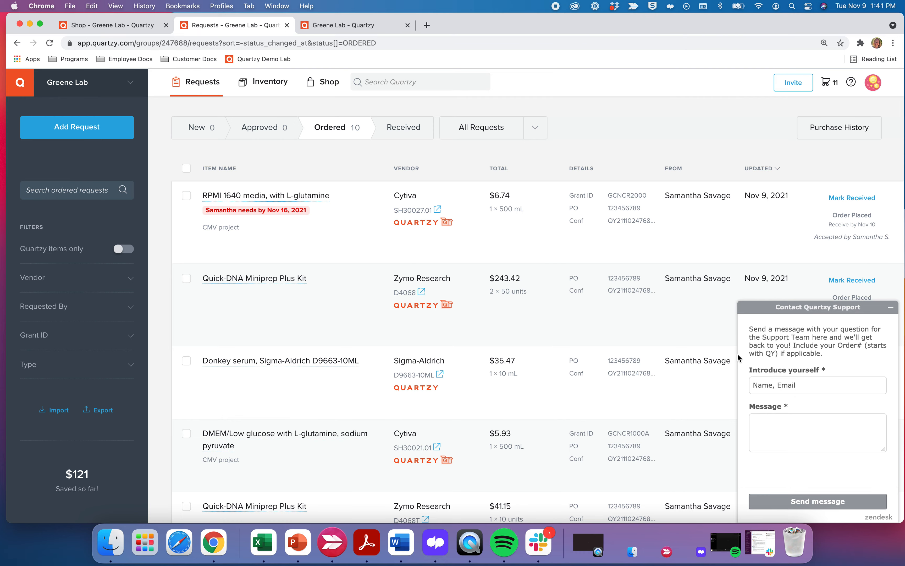
{"action": "left_click", "coordinate": [891, 307]}
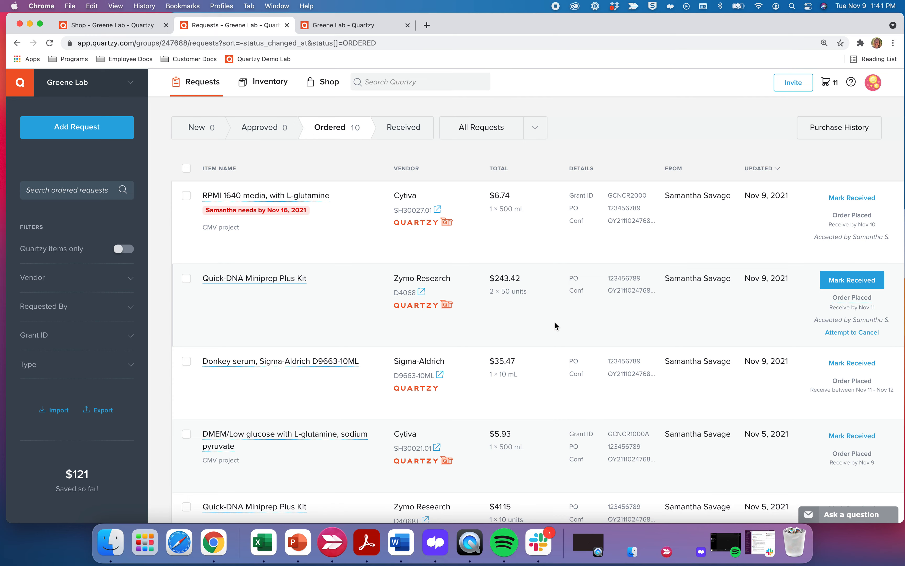